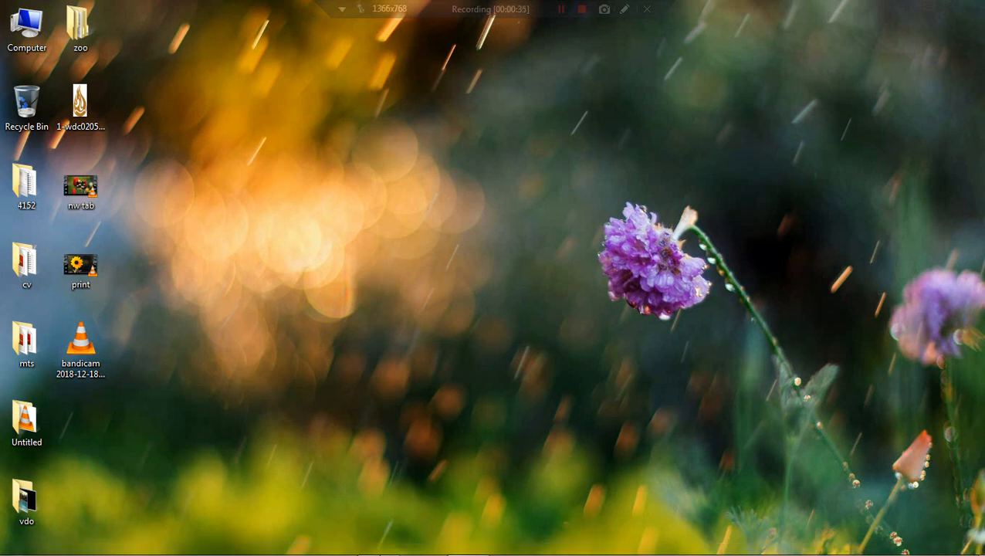
Switch to Photoshop and view the two open images, the sky-and-grass landscape and the goddess portrait
click(378, 543)
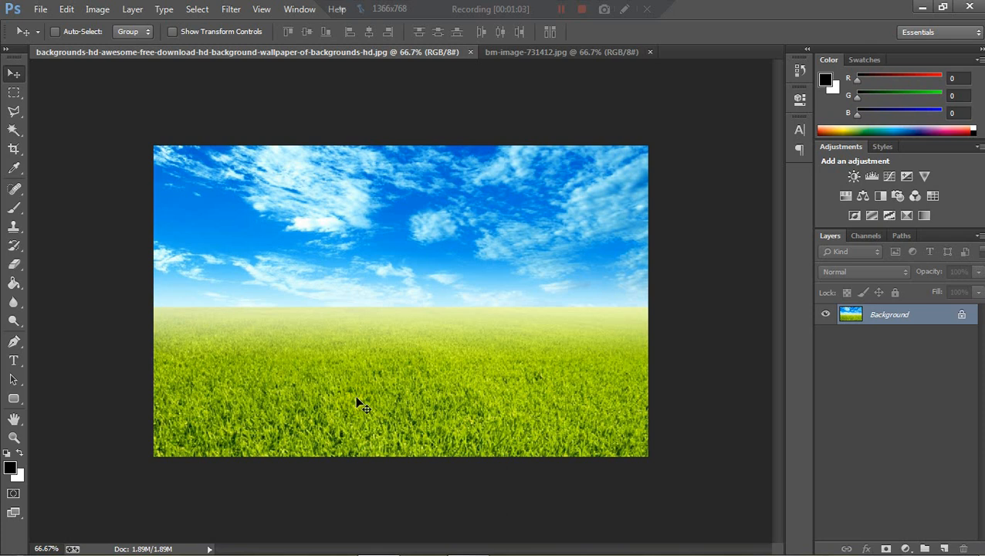
click(533, 53)
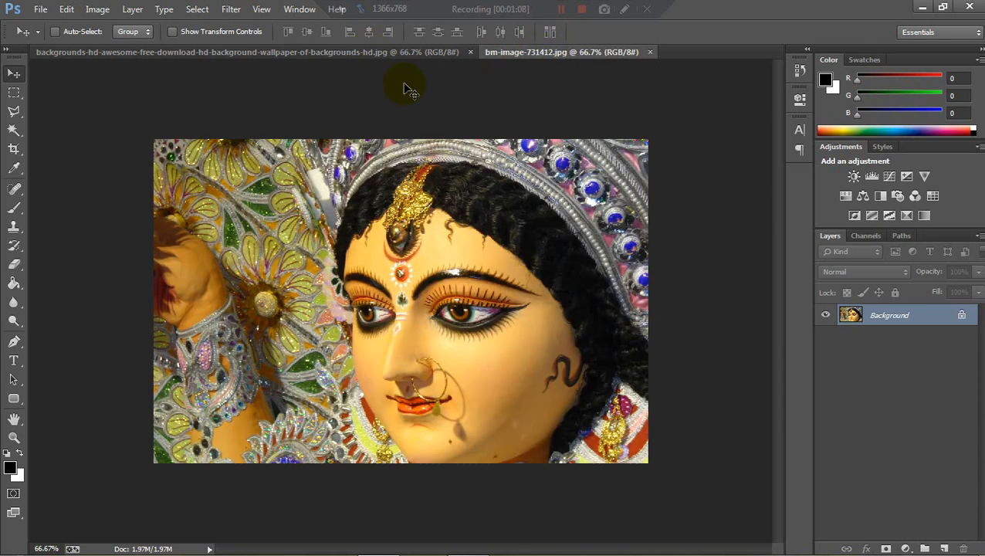
click(357, 62)
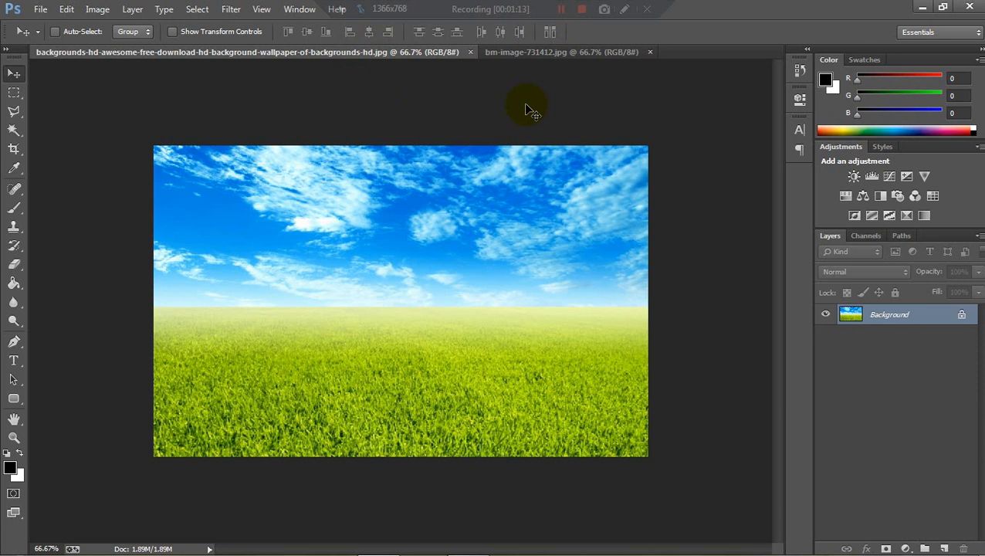
drag(615, 286, 576, 270)
click(546, 295)
click(552, 147)
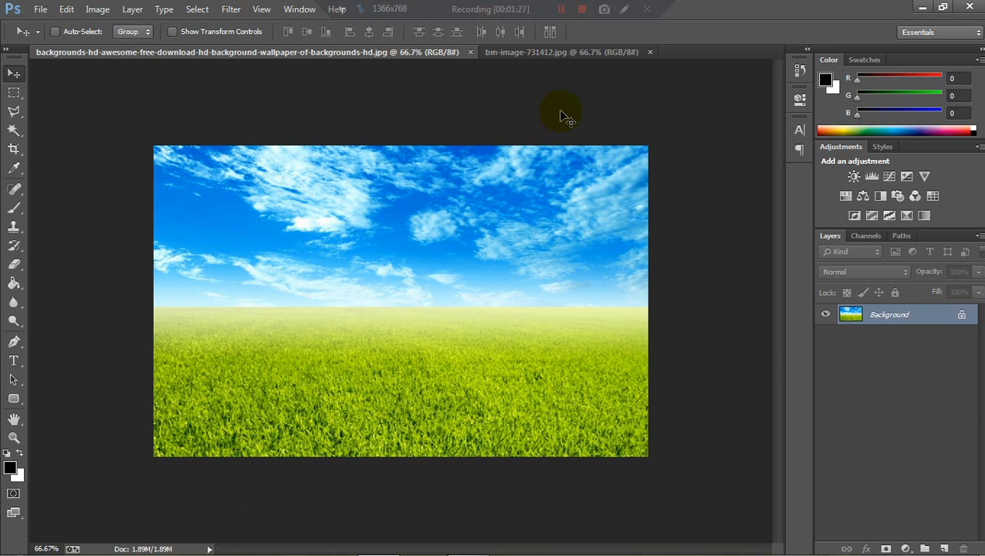
Create a new white document from the Film & Video preset at HDV/HDTV 720p/29.97 size, with the resolution set to 200 pixels/inch
key(ctrl+n)
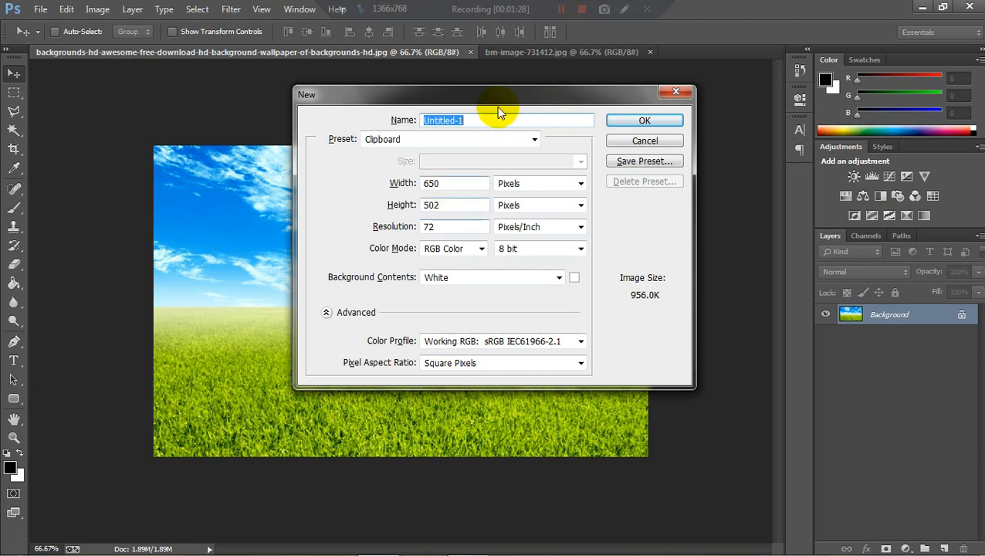
click(533, 141)
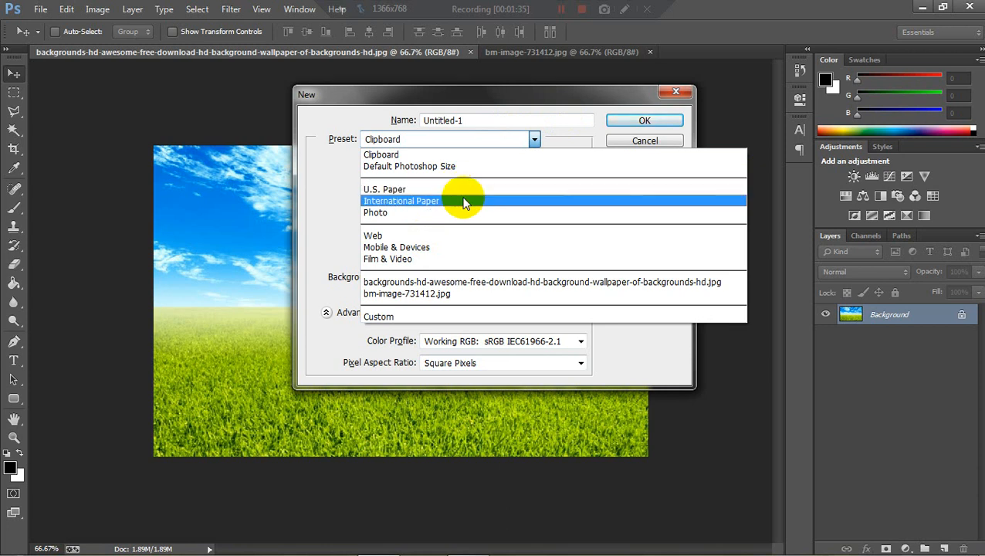
click(451, 260)
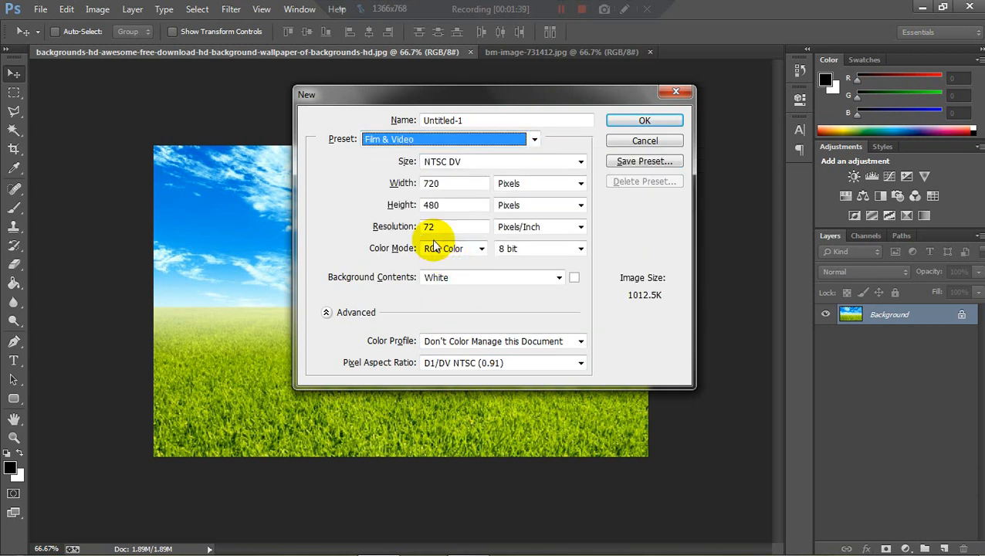
click(580, 162)
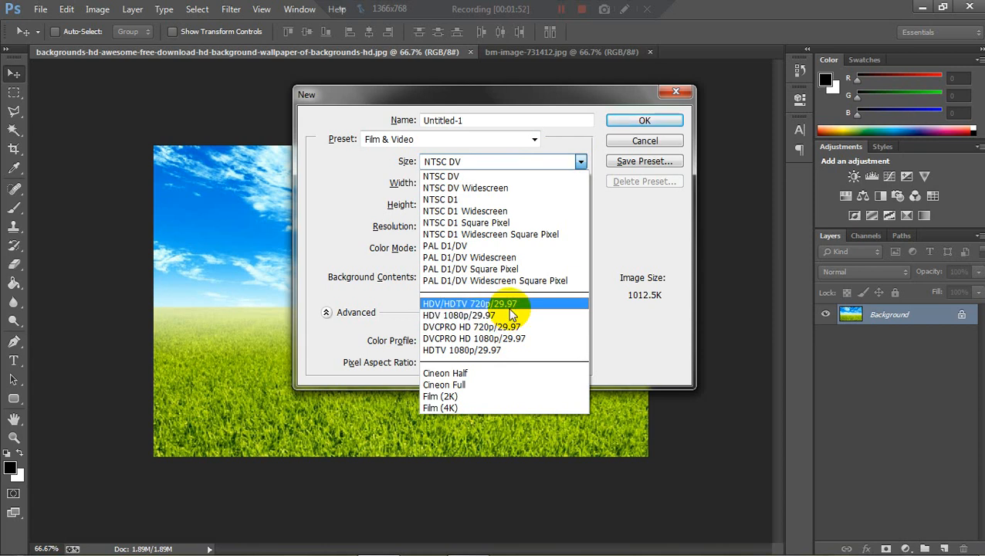
click(506, 306)
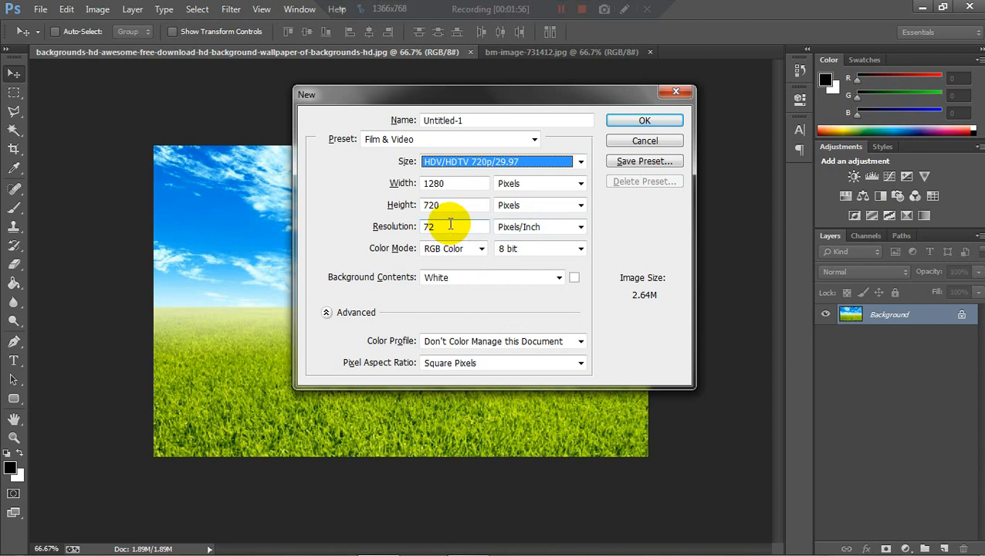
click(454, 184)
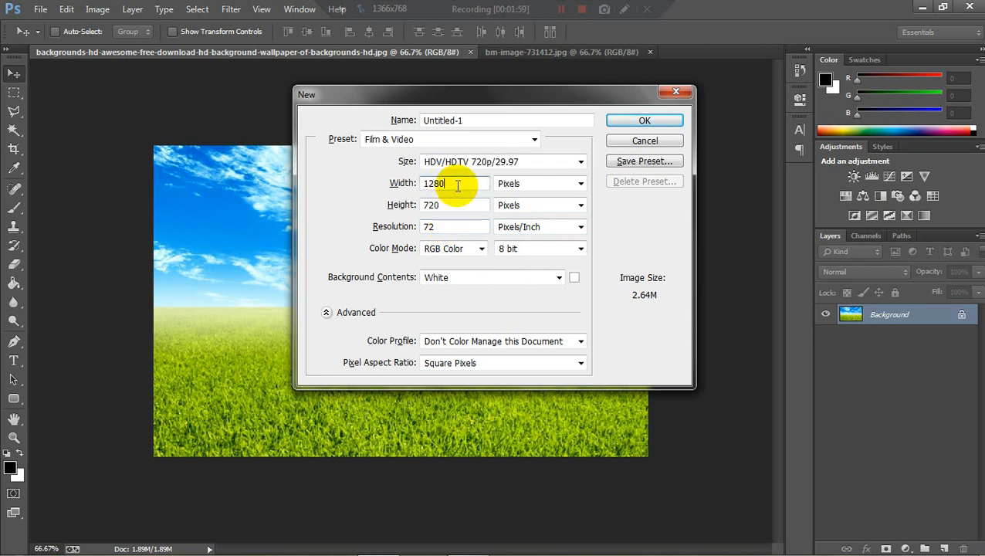
click(374, 228)
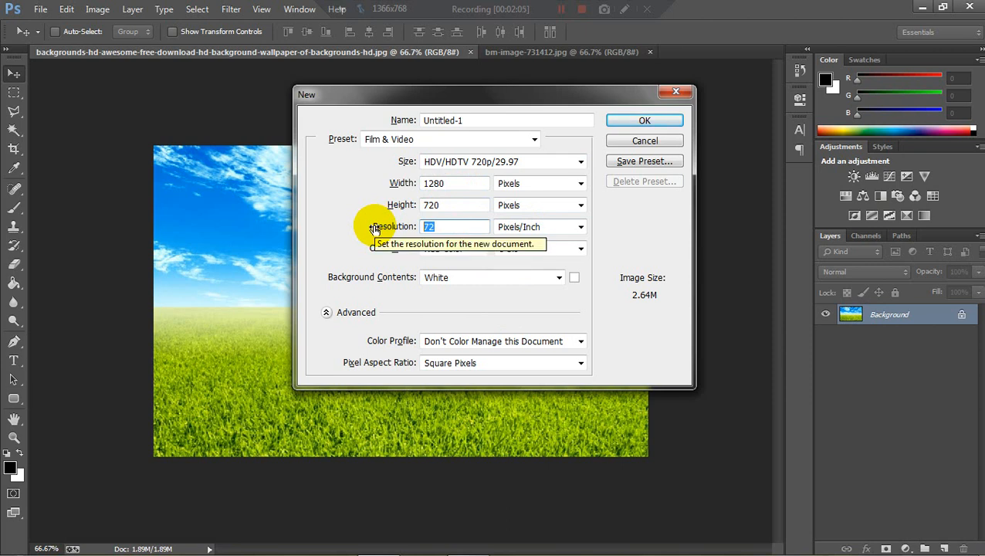
text(200)
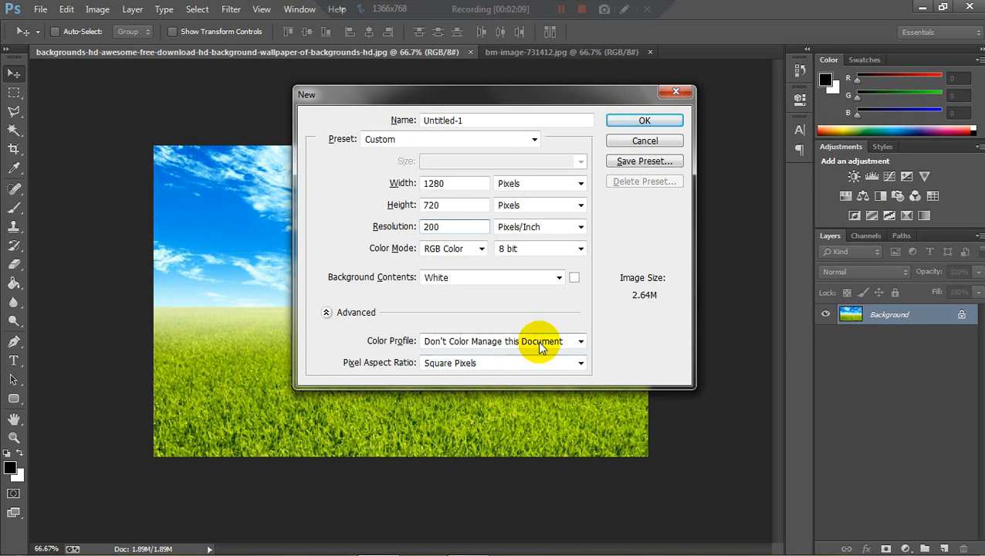
click(630, 121)
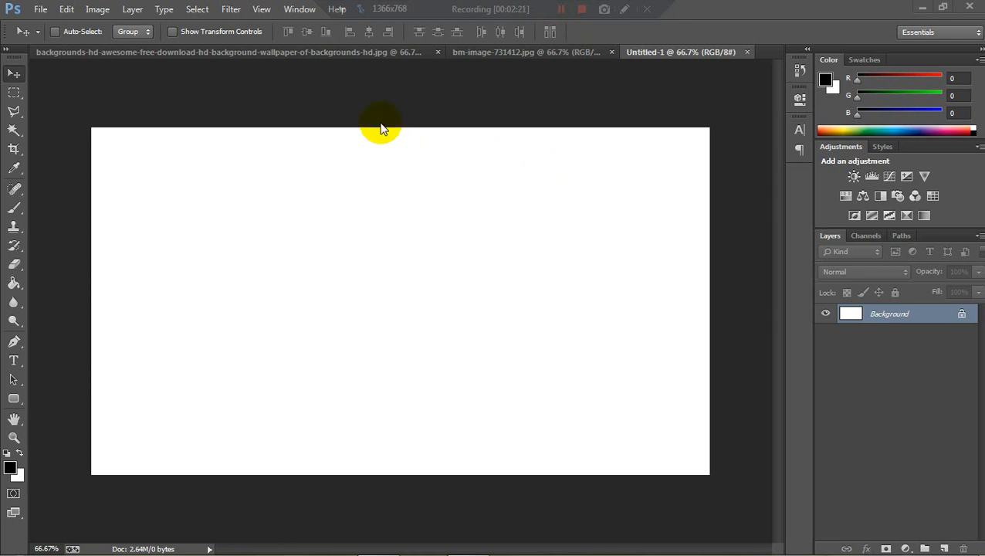
Copy the sky-and-grass landscape into the Untitled-1 document and enlarge it to fill the whole canvas
click(351, 52)
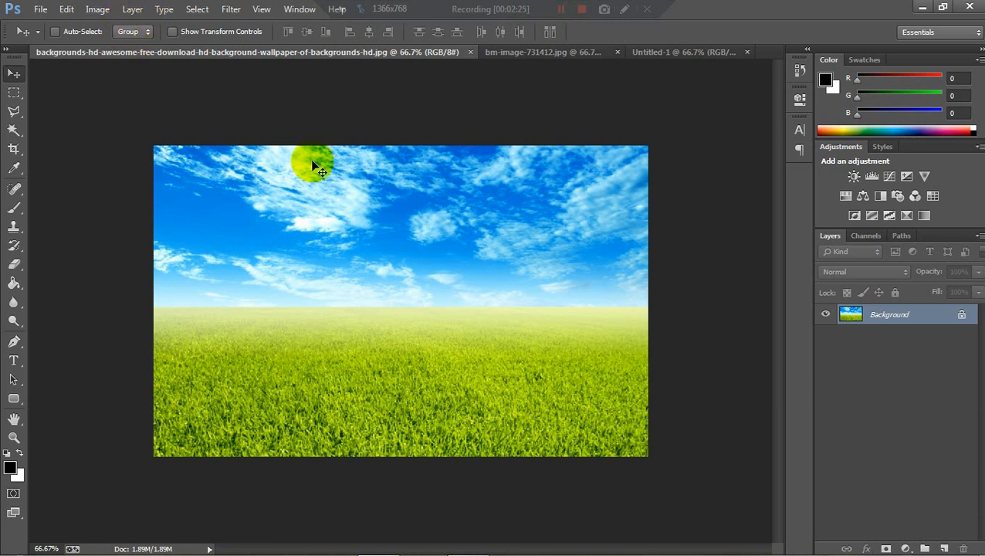
drag(434, 317, 439, 272)
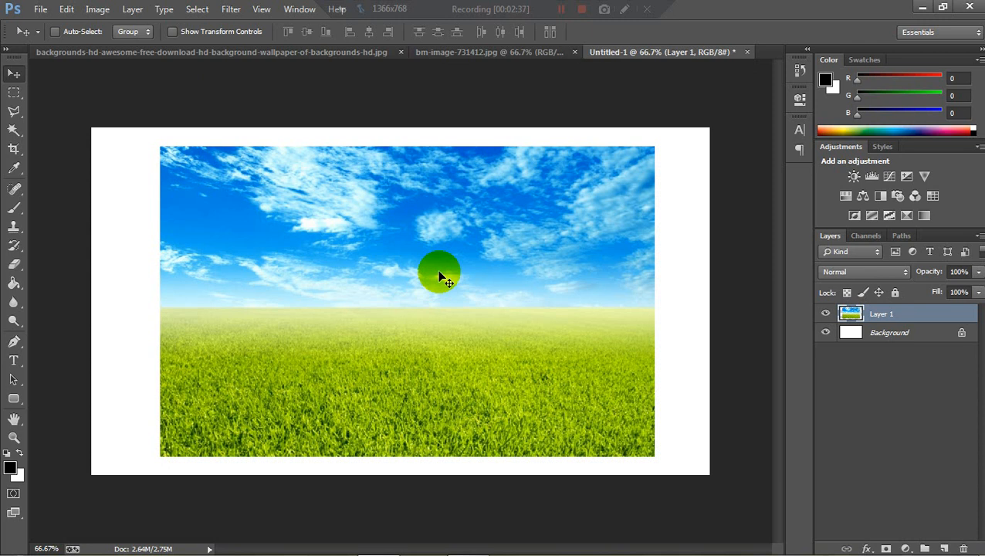
key(ctrl+t)
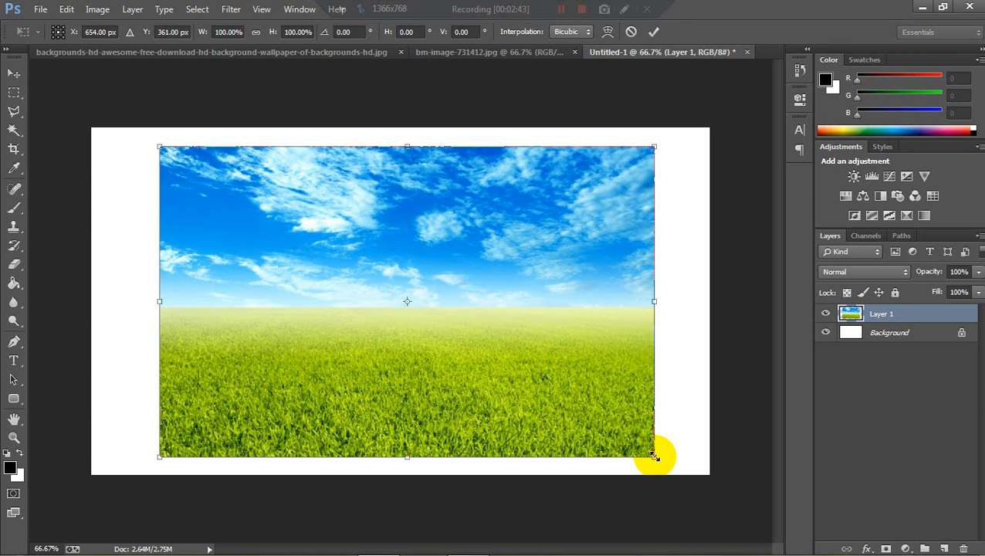
drag(653, 456, 728, 501)
drag(715, 466, 709, 481)
key(Return)
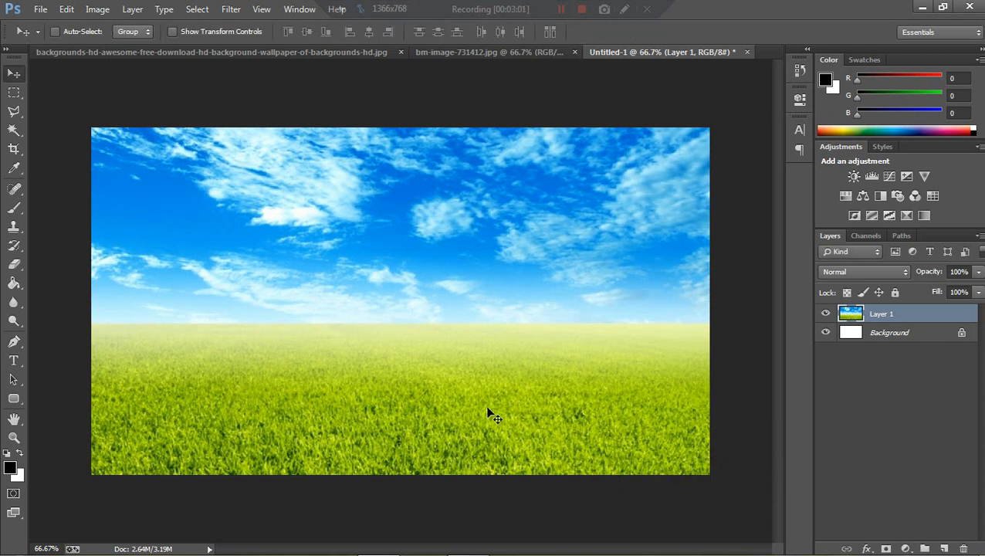
Close the original sky-and-grass landscape image, leaving the portrait and Untitled-1 open
click(379, 53)
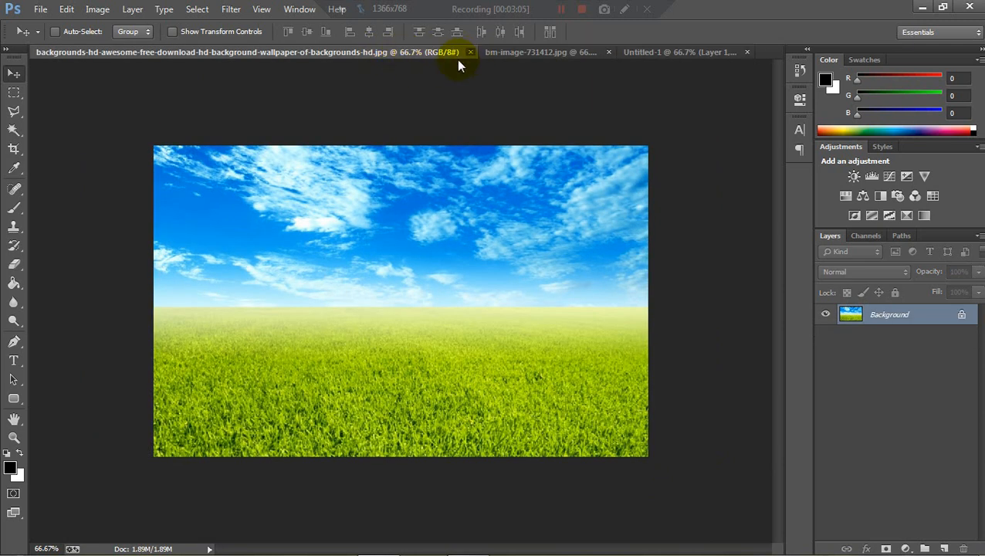
click(471, 53)
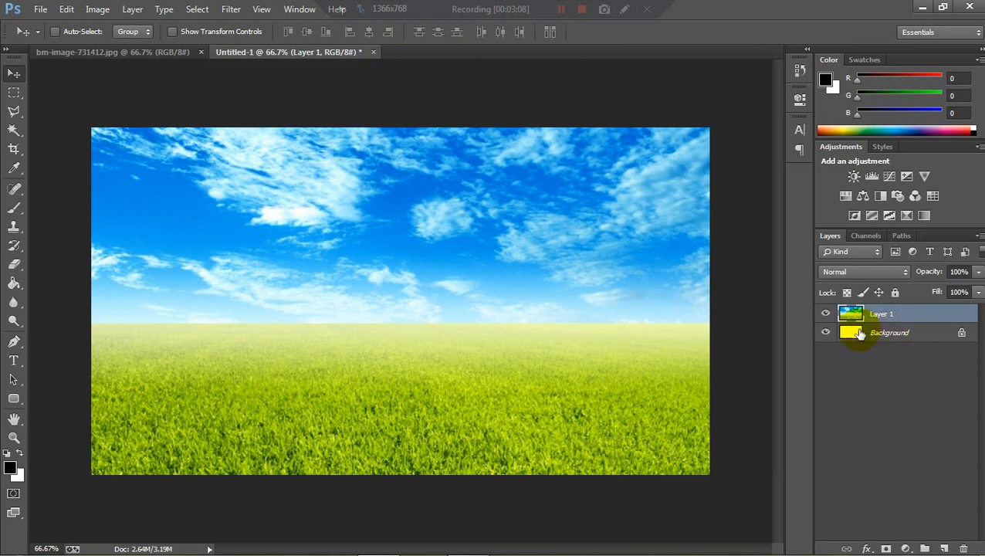
click(625, 8)
click(976, 89)
mouse_move(814, 324)
mouse_down()
mouse_move(888, 345)
mouse_move(977, 352)
mouse_up()
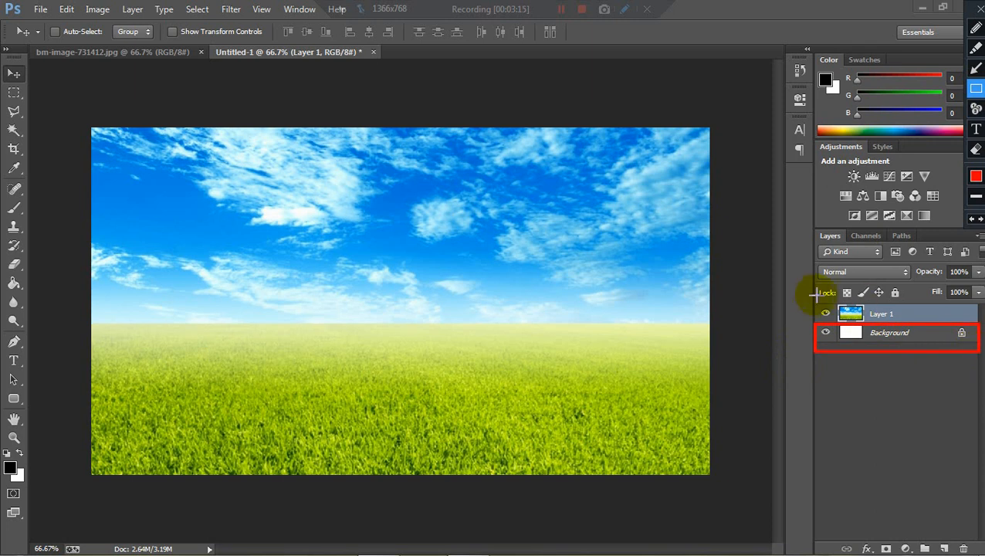
mouse_move(817, 304)
mouse_down()
mouse_move(888, 329)
mouse_move(979, 325)
mouse_up()
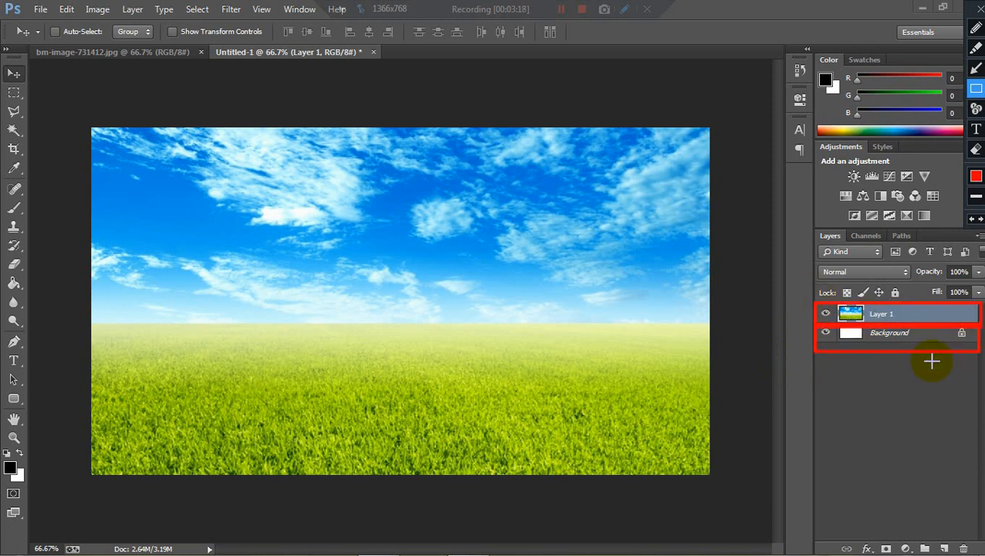
click(931, 259)
click(972, 7)
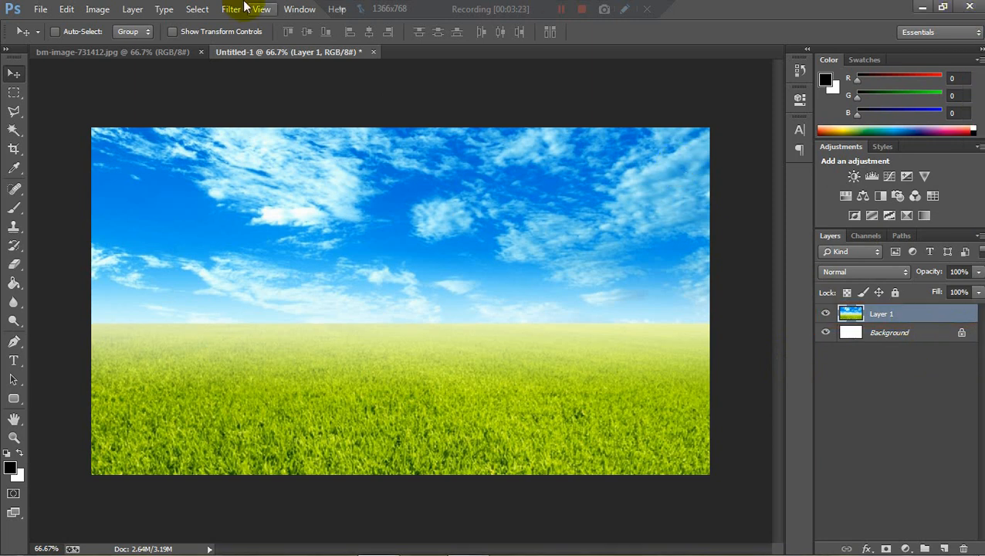
Make a round selection around the goddess's face in bm-image-731412.jpg with the Elliptical Marquee Tool
click(164, 52)
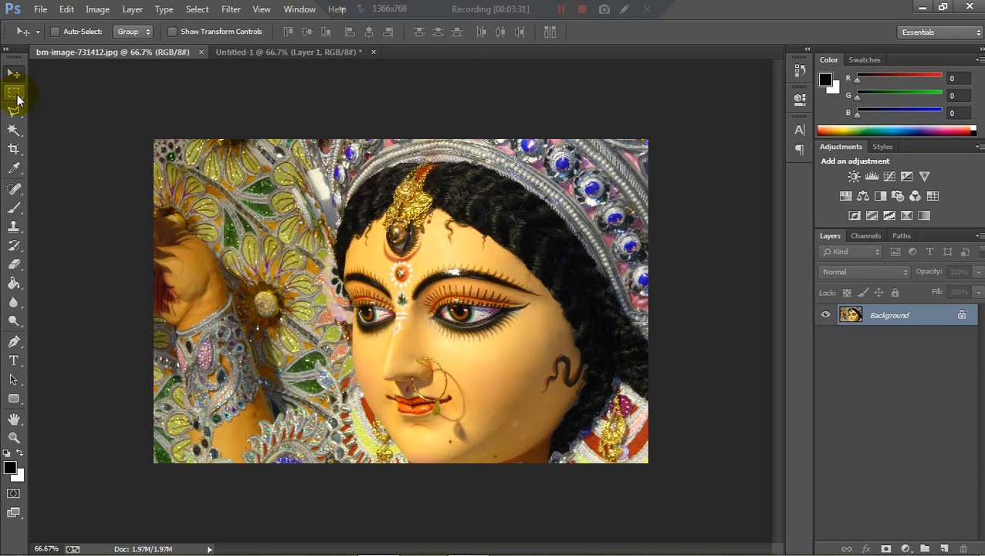
click(17, 98)
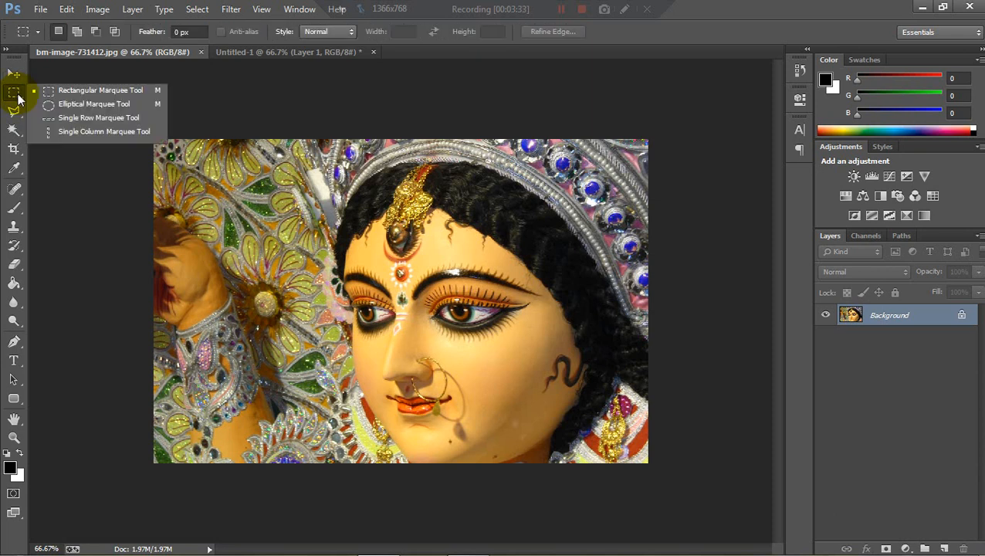
click(66, 196)
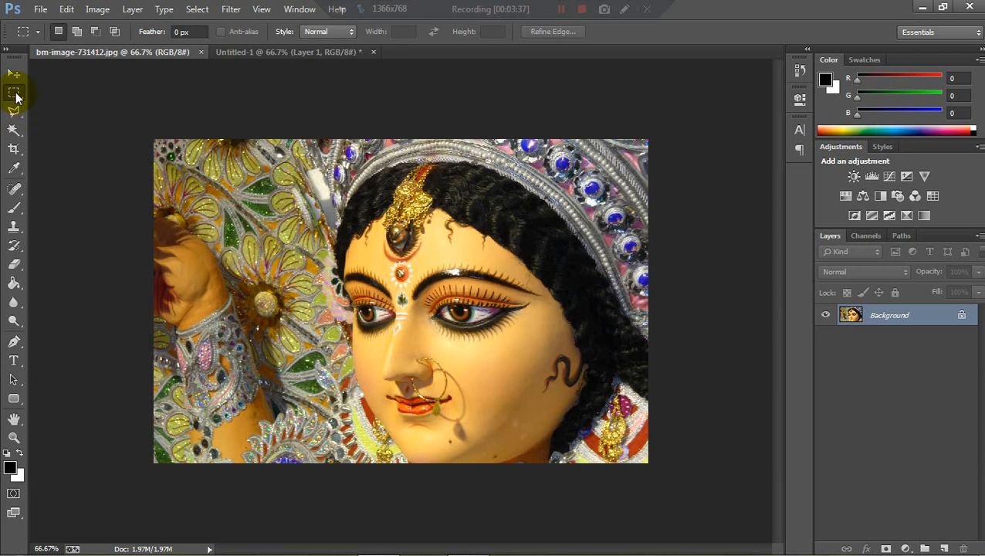
click(14, 92)
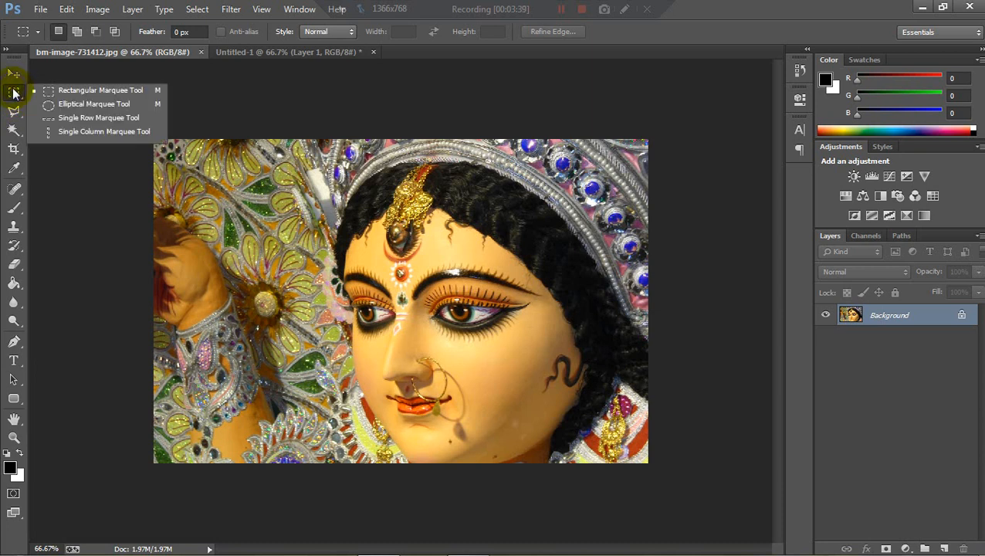
click(64, 105)
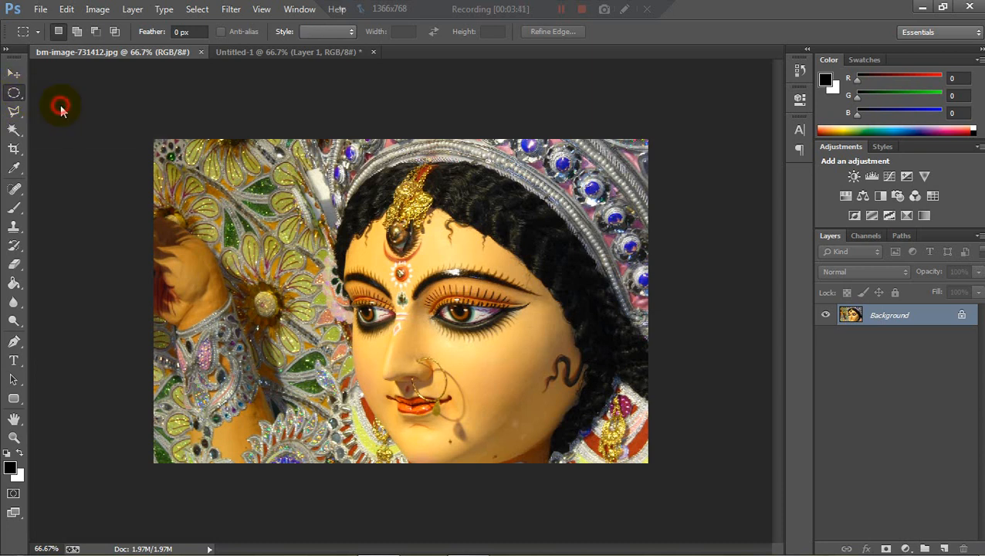
click(19, 94)
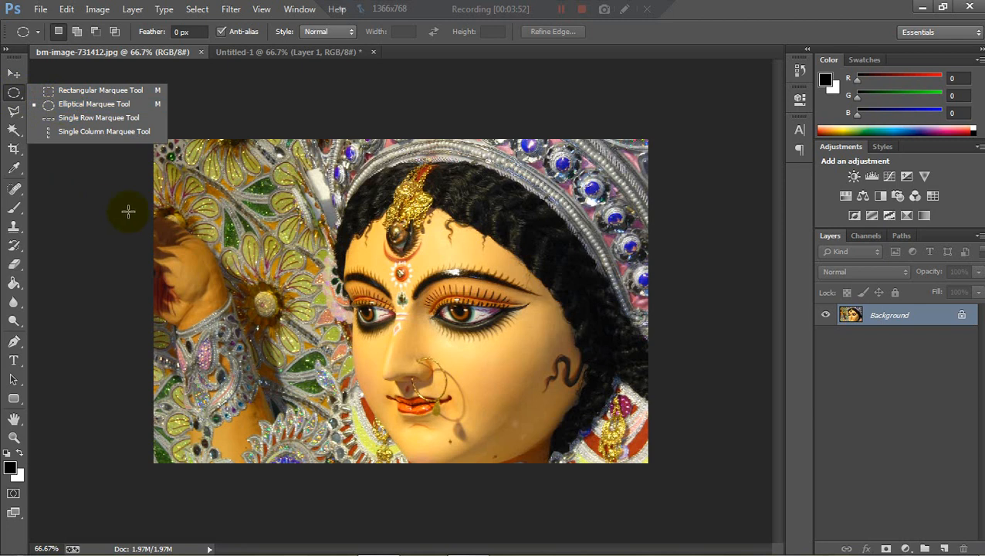
click(220, 93)
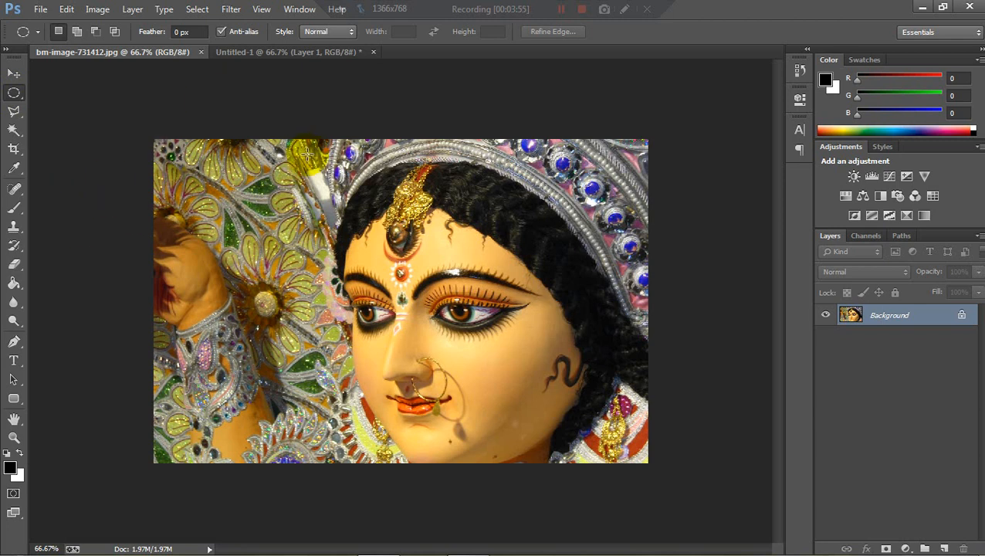
drag(303, 151, 610, 446)
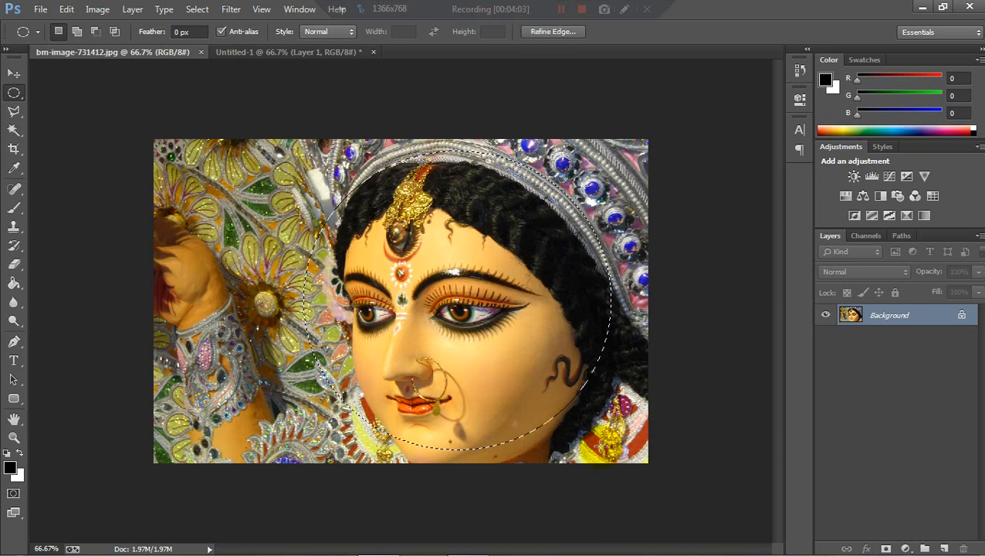
Feather the round face selection with a radius of 10 pixels and keep it active
right_click(451, 255)
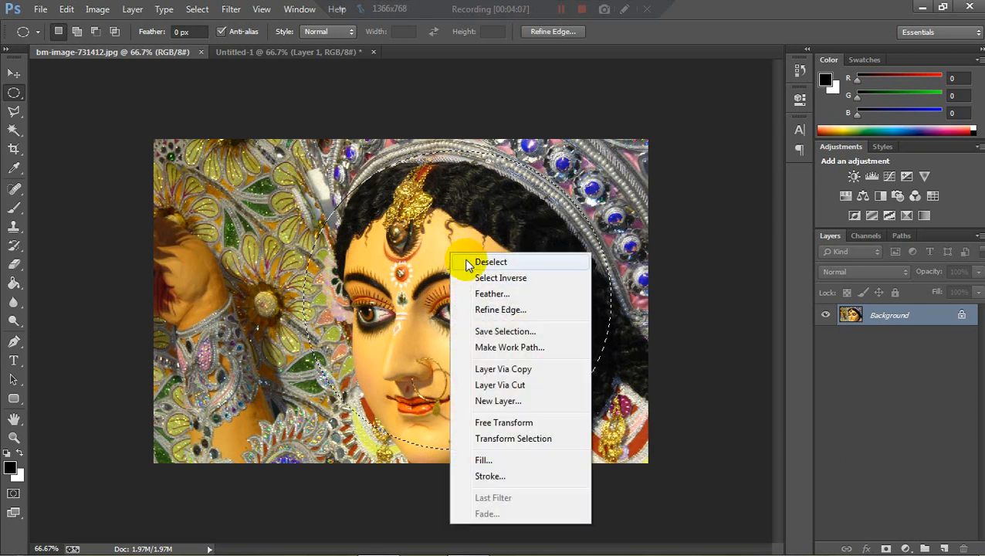
click(472, 294)
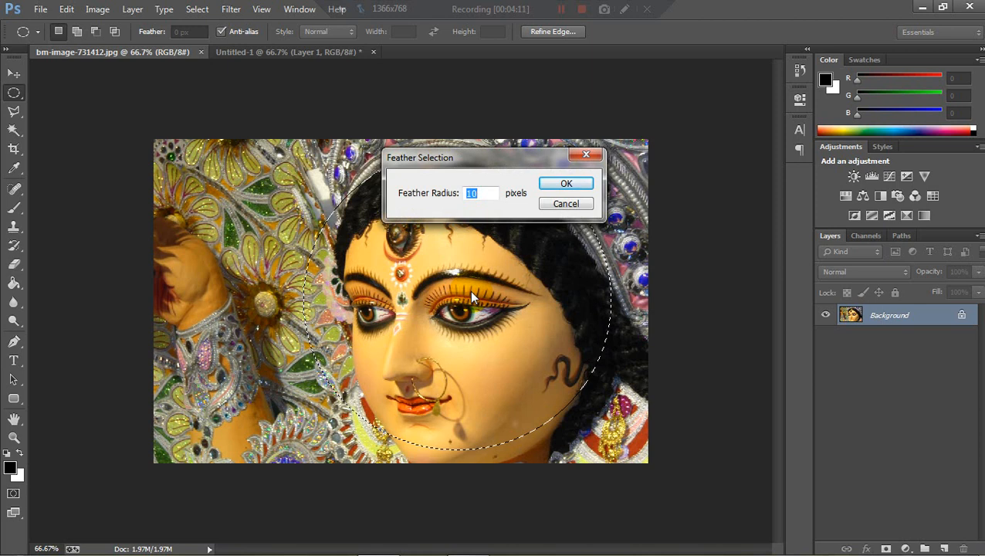
text(10)
click(566, 185)
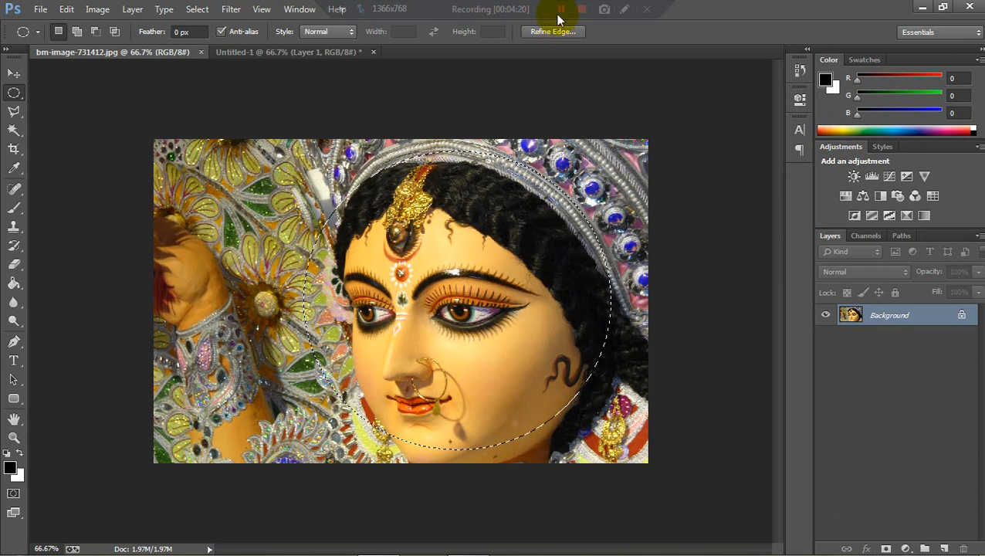
click(246, 93)
key(ctrl+z)
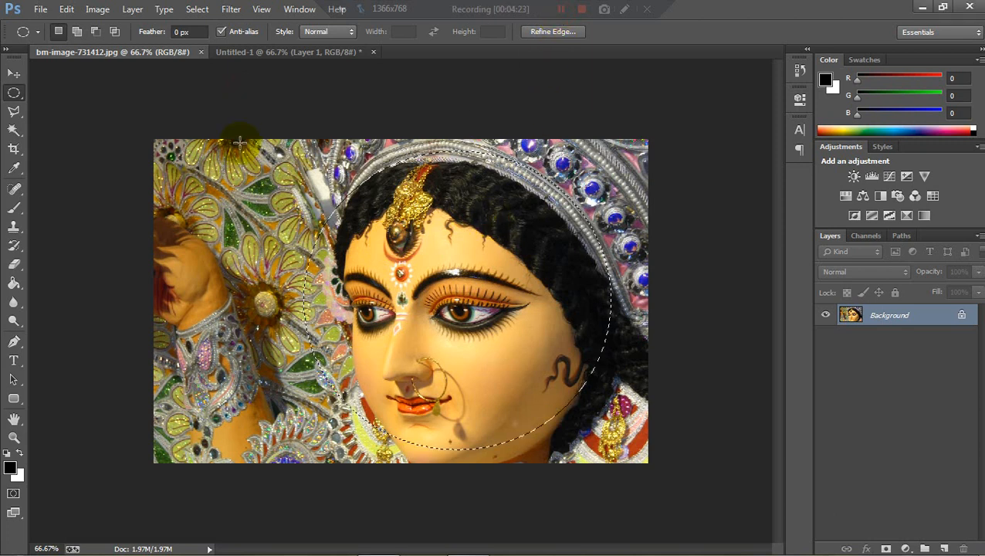
Copy the feathered face selection from bm-image-731412.jpg into the Untitled-1 document with the Move Tool
click(13, 75)
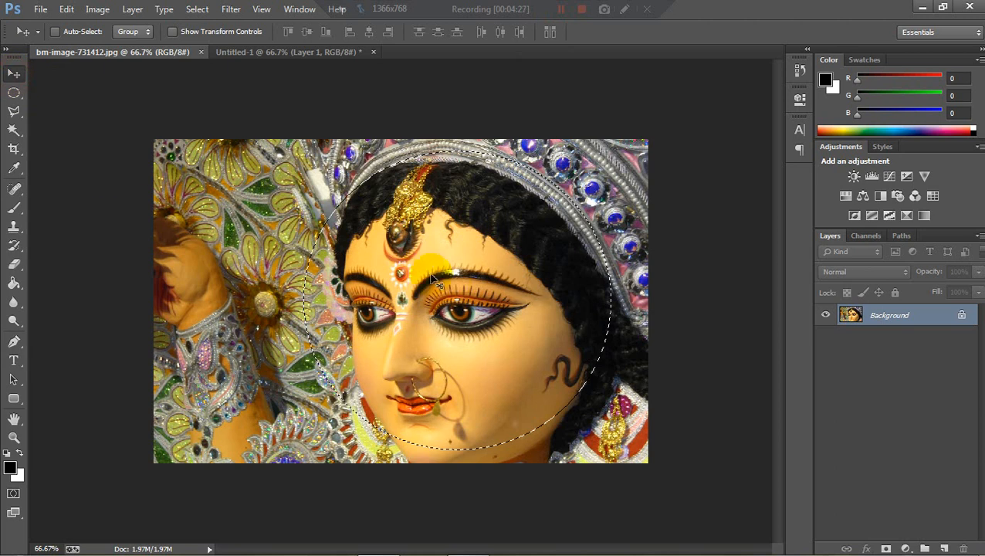
drag(434, 280, 357, 202)
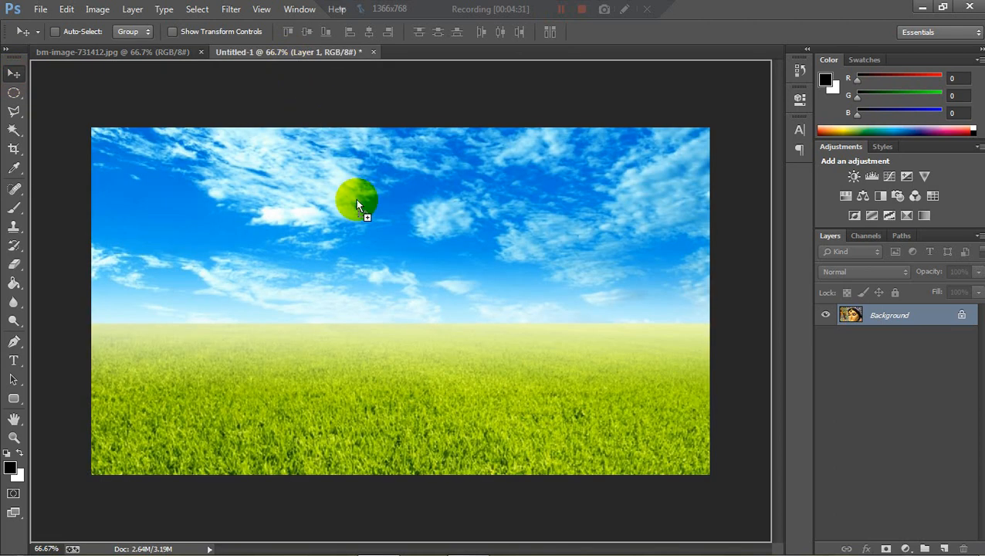
drag(380, 247, 389, 283)
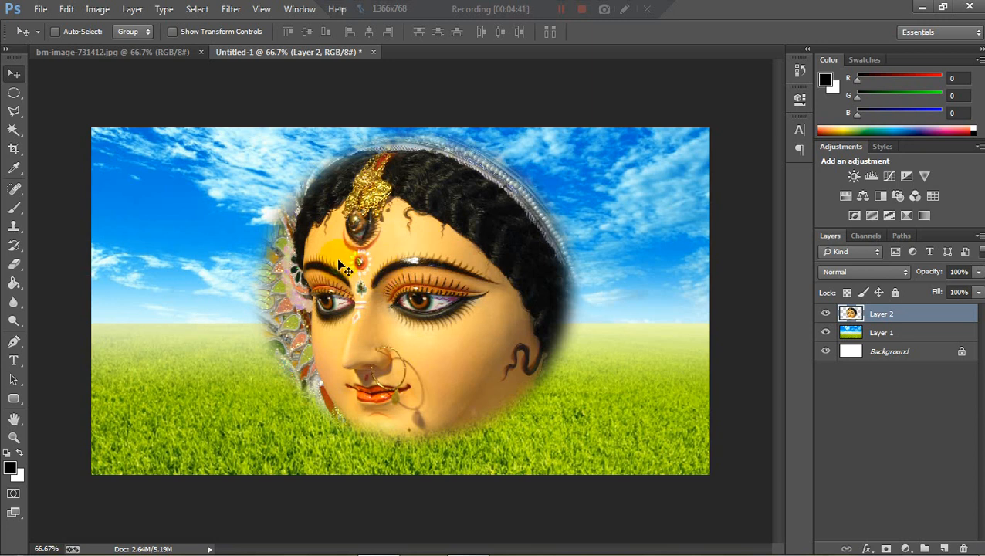
Scale the face layer down to about 58% and move it up into the sky, slightly left of the canvas centre
key(ctrl+t)
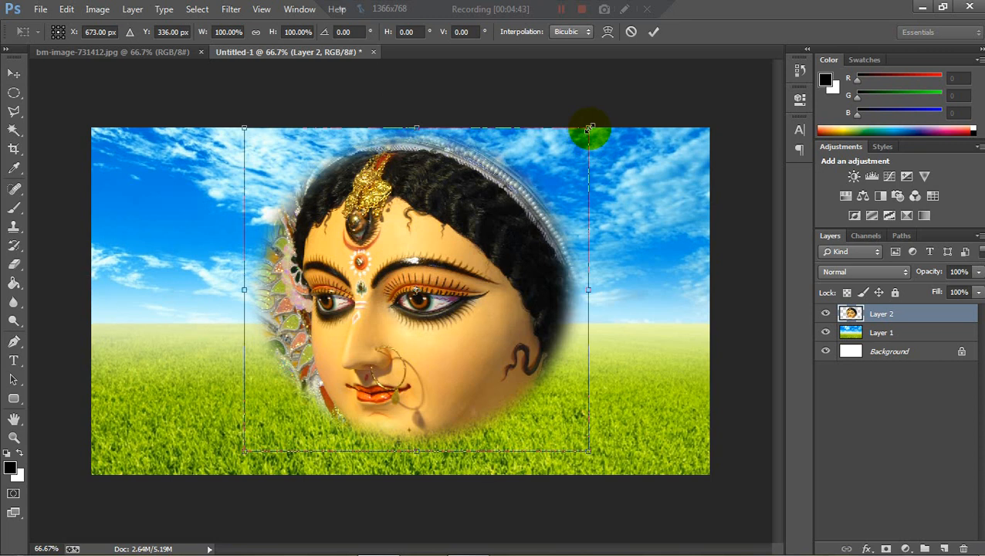
drag(589, 128, 514, 195)
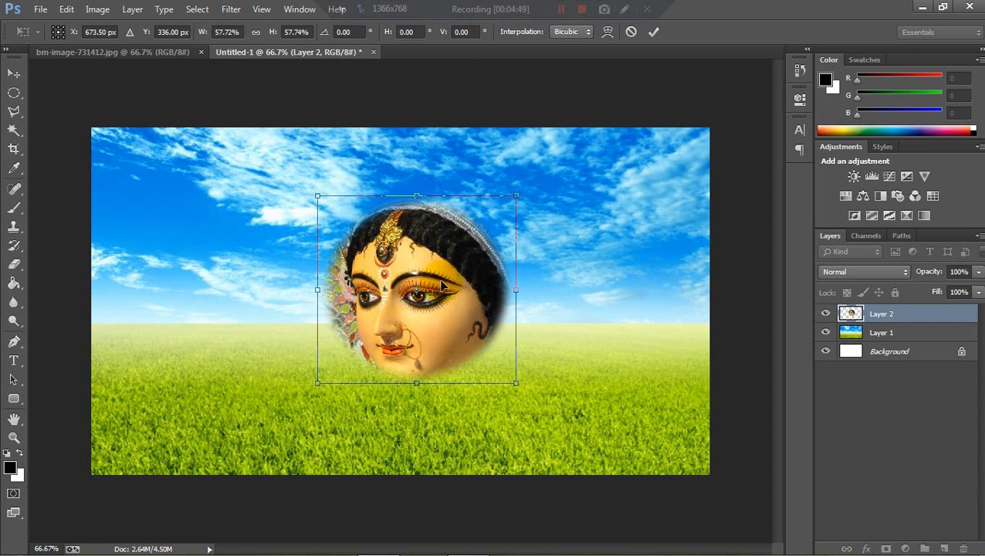
key(Return)
drag(454, 309, 429, 241)
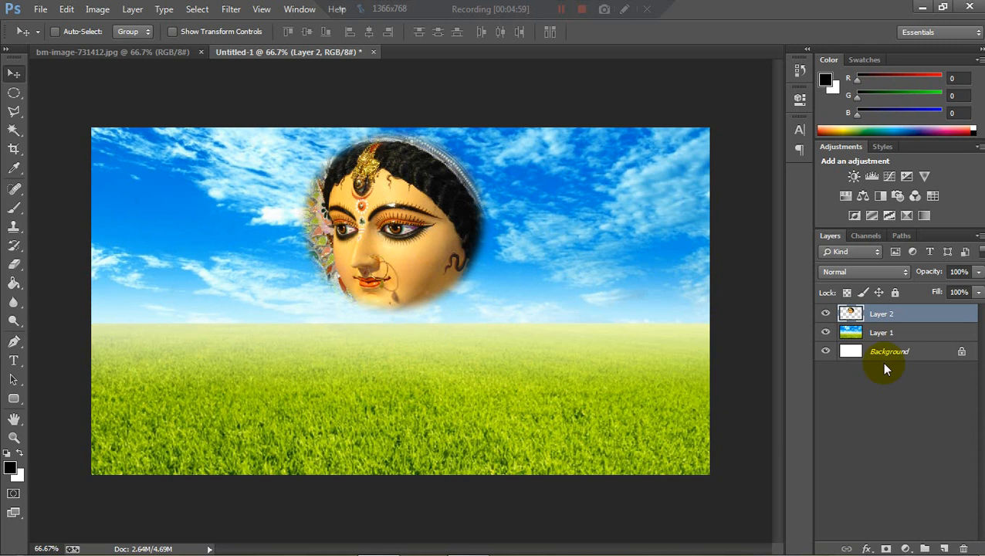
click(896, 332)
click(899, 317)
click(625, 8)
mouse_move(832, 340)
mouse_down()
mouse_move(946, 379)
mouse_move(984, 379)
mouse_up()
drag(834, 322, 964, 343)
mouse_move(839, 305)
mouse_down()
mouse_move(874, 319)
mouse_move(955, 320)
mouse_up()
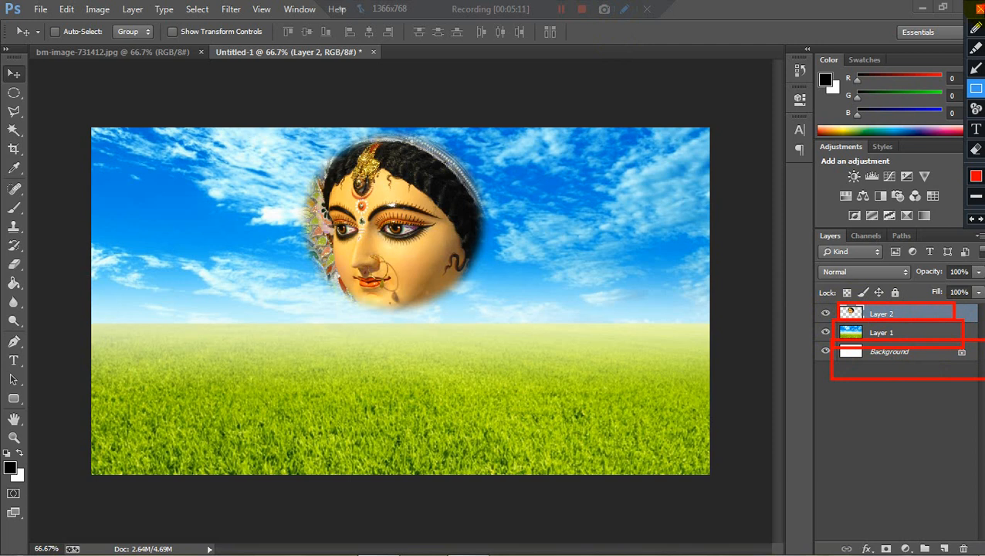
click(979, 8)
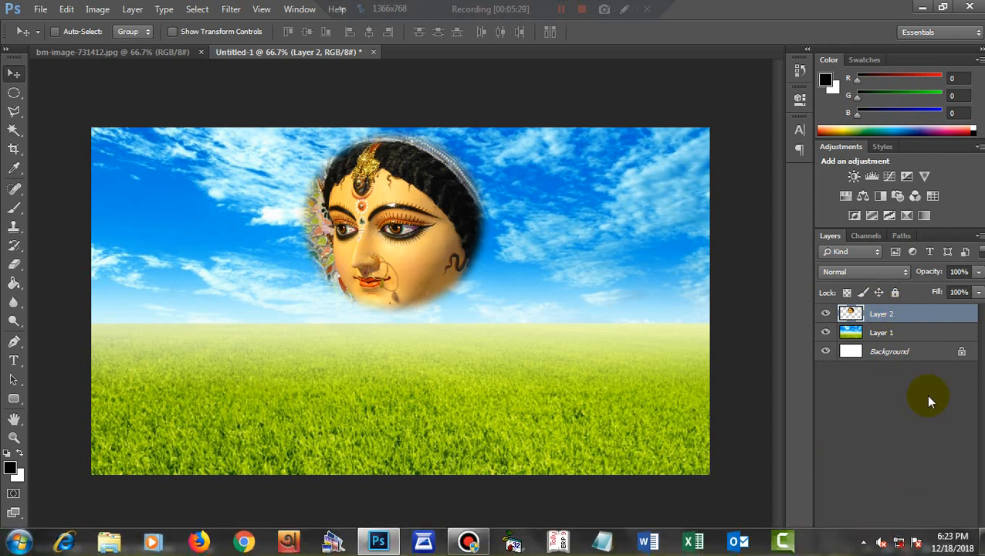
Rename Layer 2 as "face" and Layer 1 as "main bkg"
double_click(884, 314)
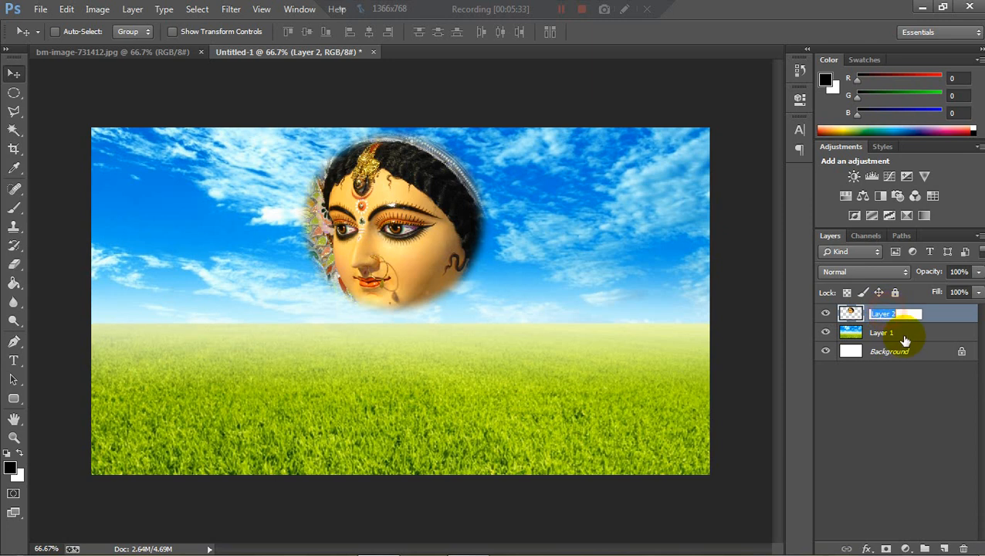
text(face)
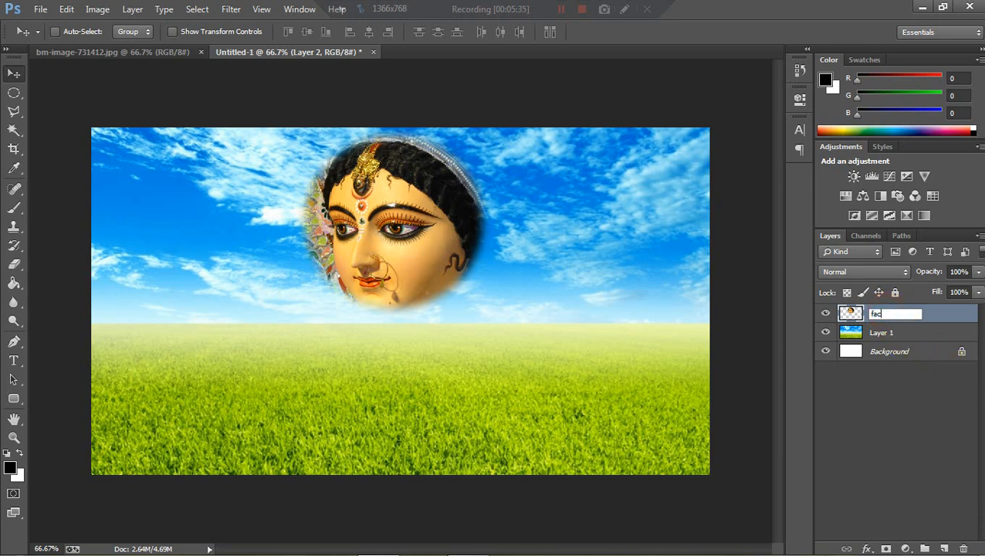
click(911, 333)
double_click(914, 333)
text(main bkg)
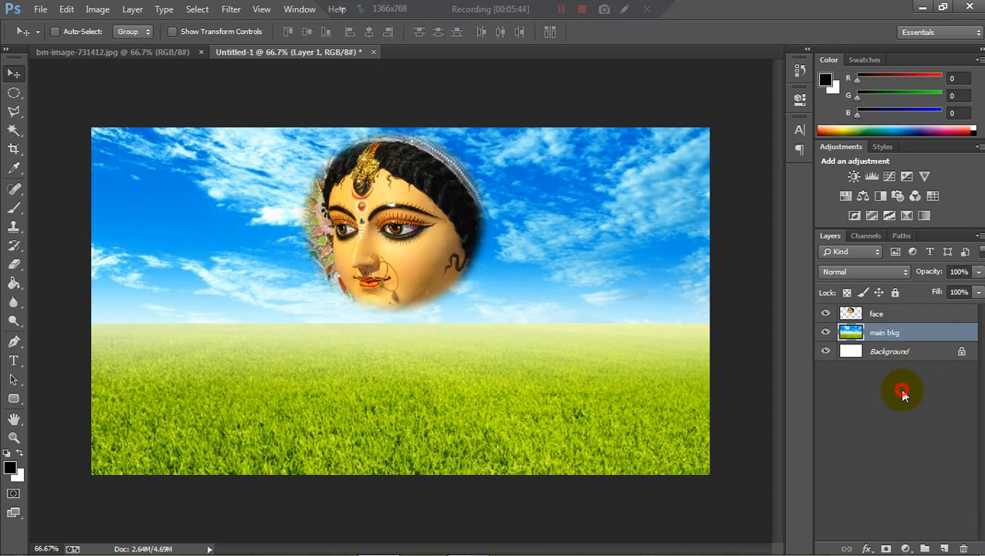
key(Return)
Add a white layer mask to the face layer
click(902, 314)
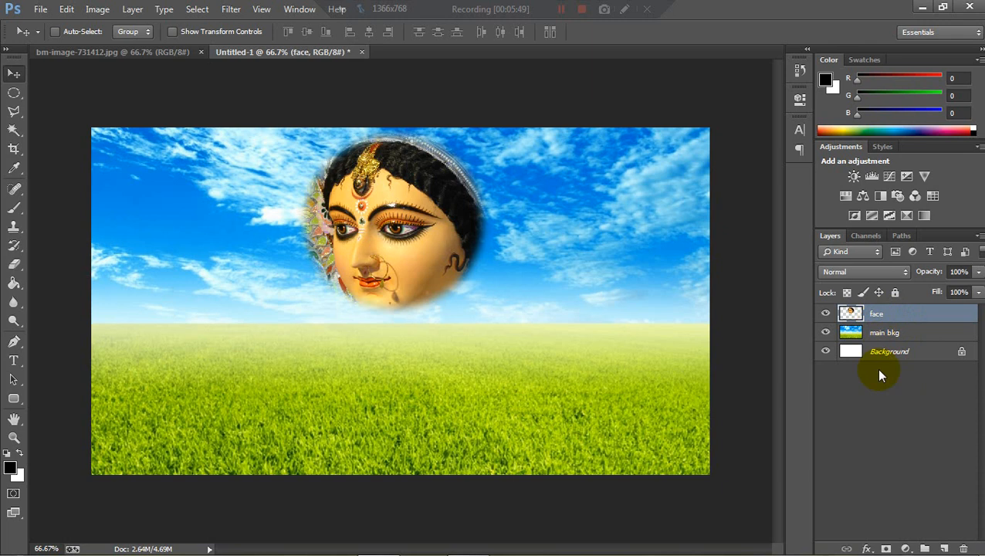
click(888, 548)
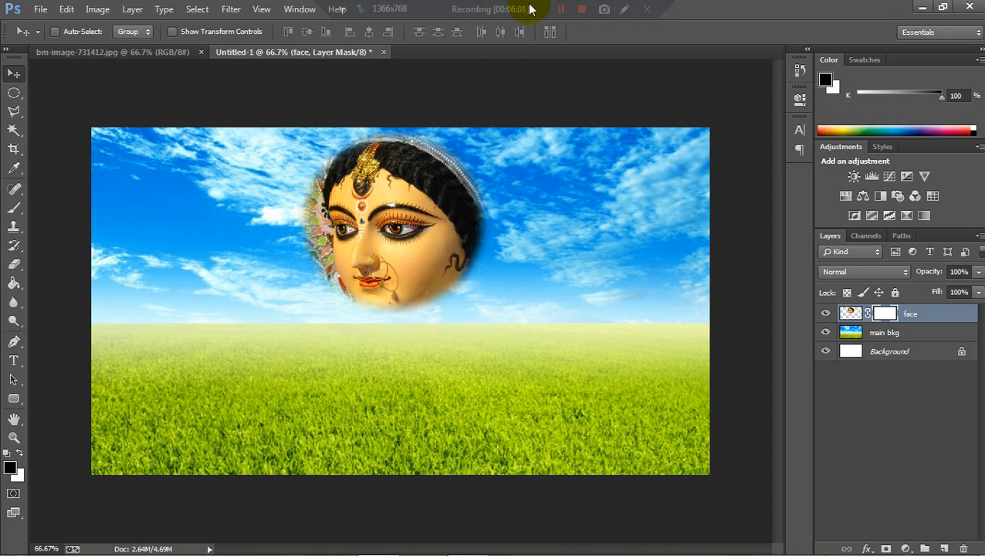
click(625, 10)
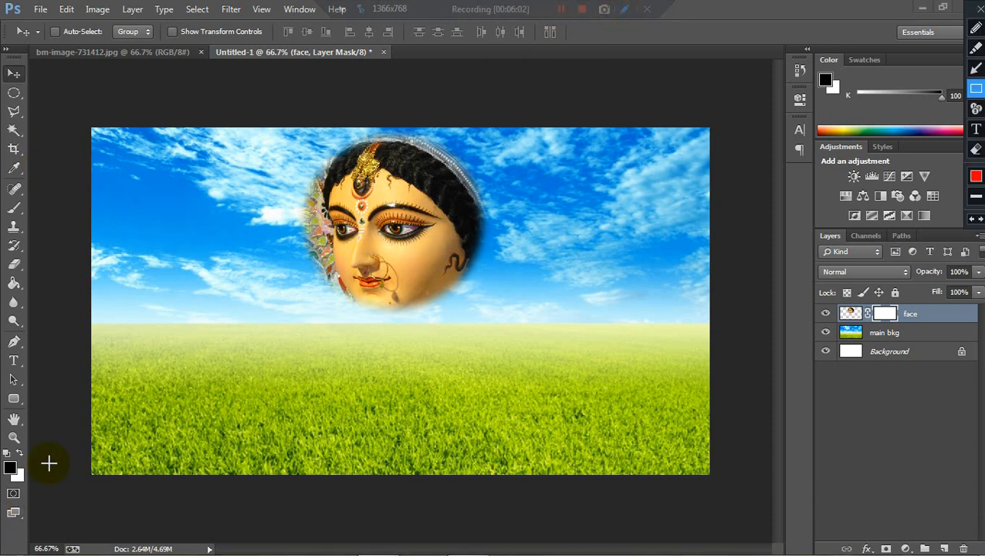
drag(5, 455, 32, 489)
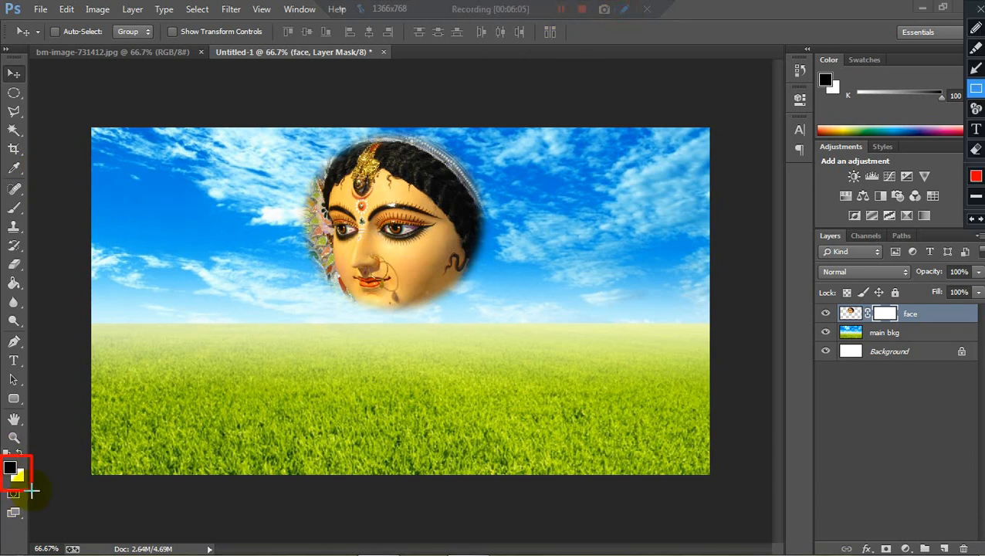
click(977, 9)
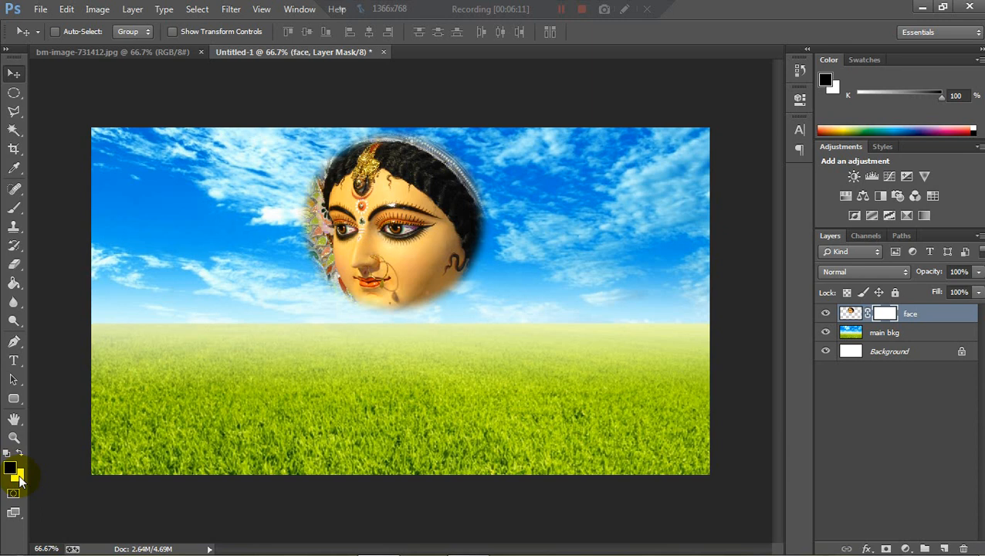
Fill the face layer's mask with black using the Paint Bucket Tool to hide the face
click(13, 286)
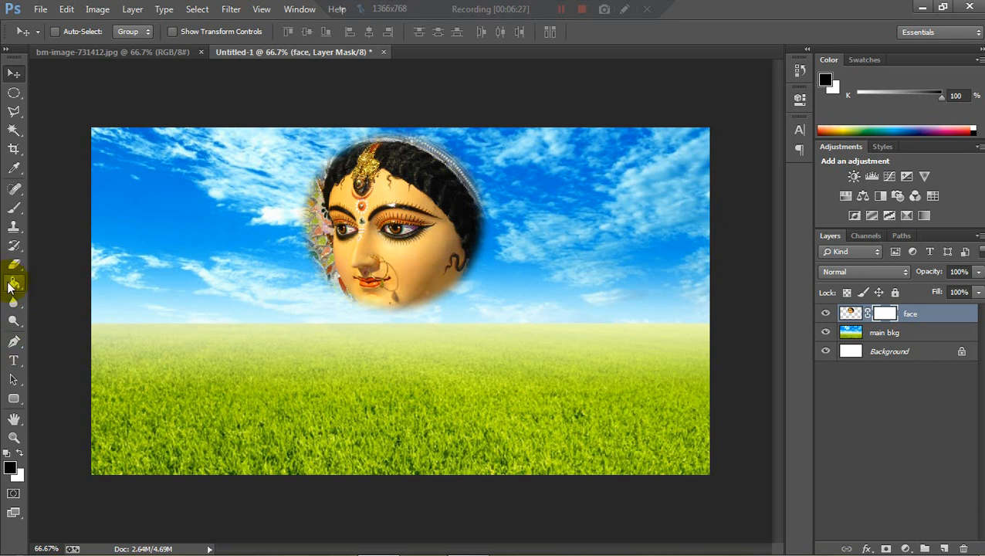
click(12, 285)
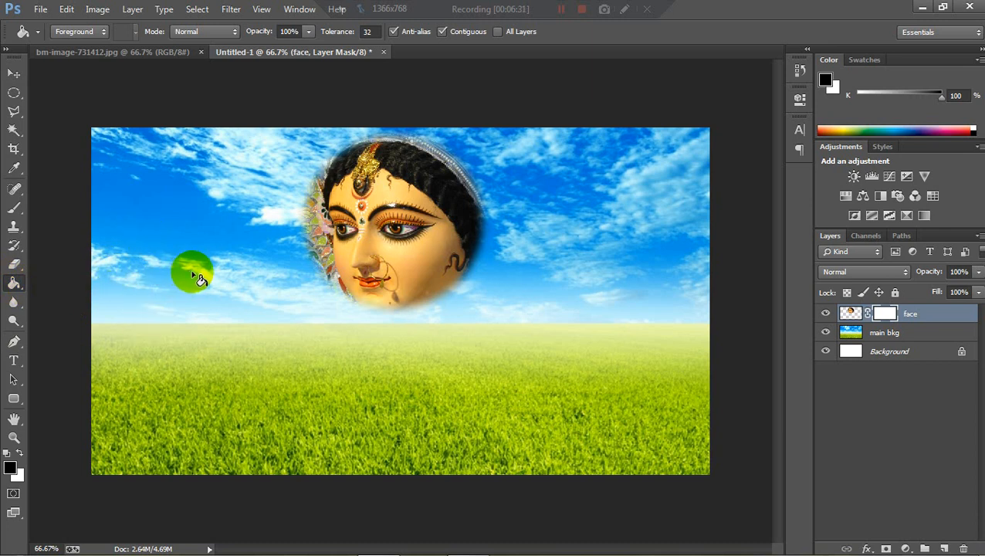
click(357, 233)
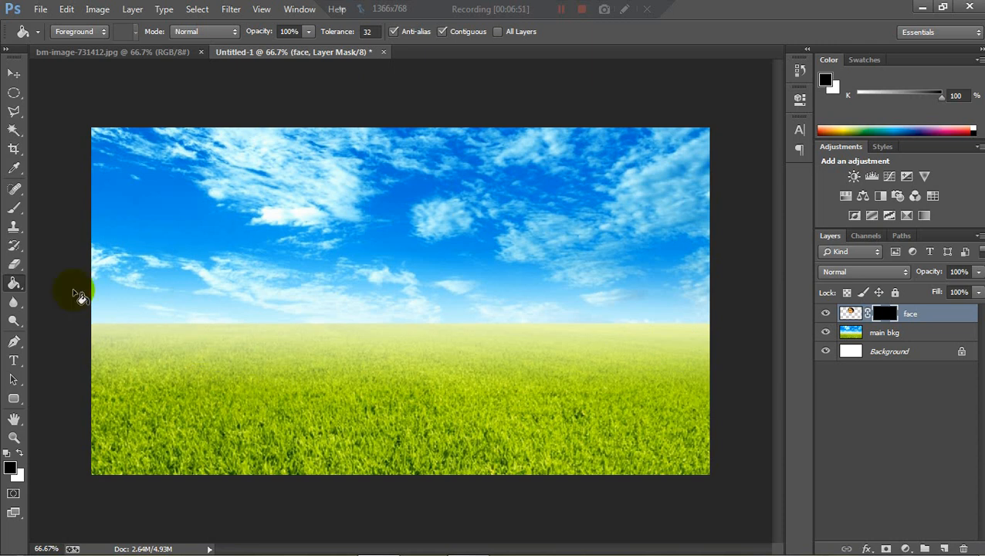
Set up a soft round 64 px brush with 0% hardness and make white the foreground color
click(15, 208)
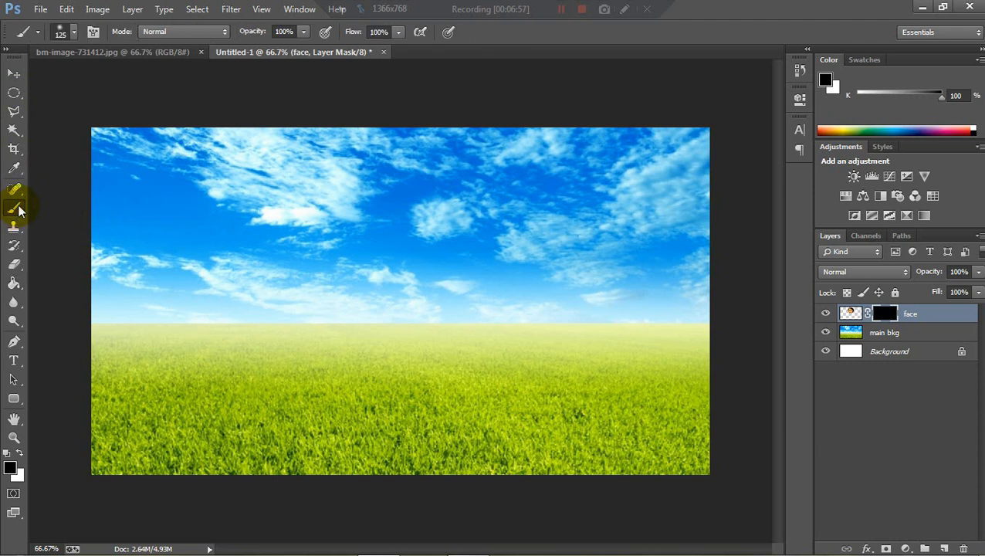
click(74, 34)
click(29, 146)
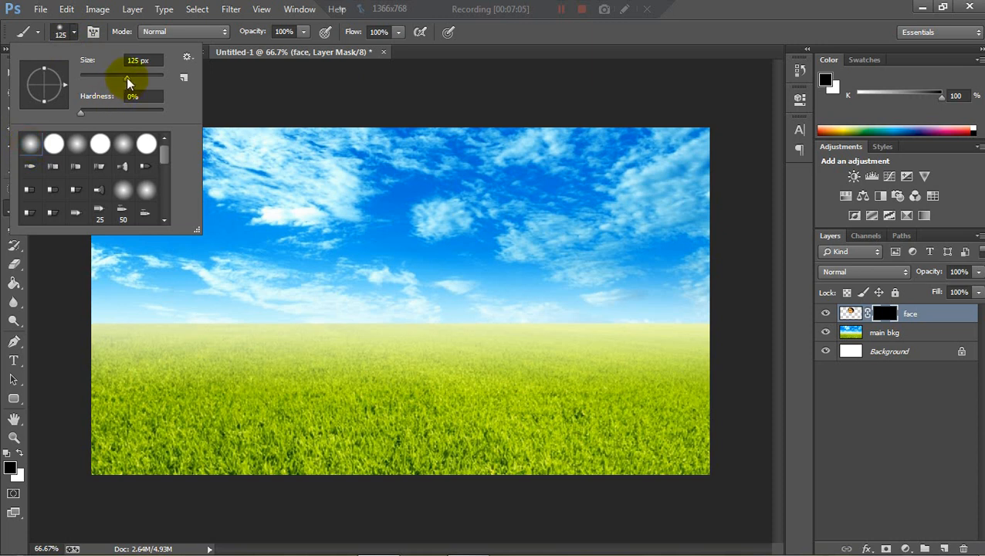
drag(126, 78, 122, 78)
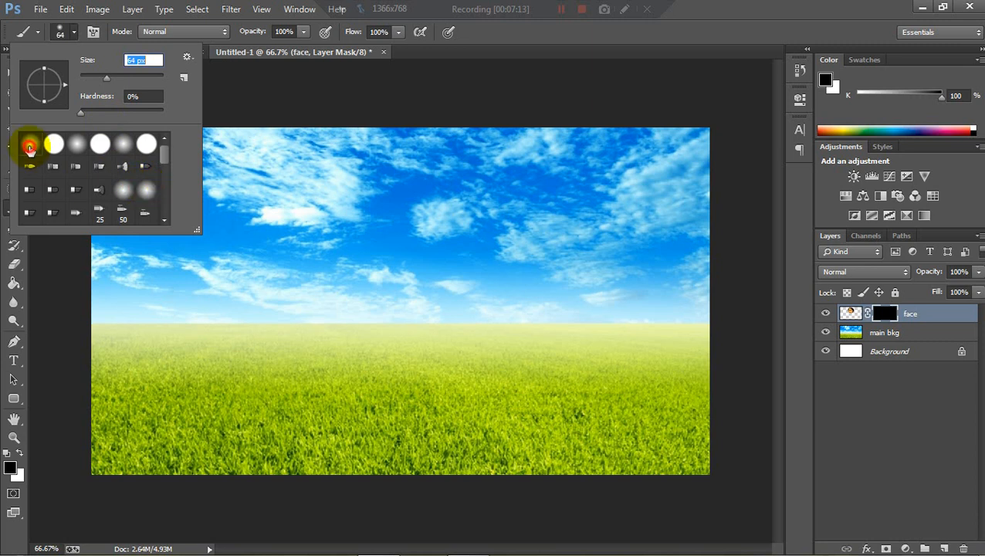
click(237, 88)
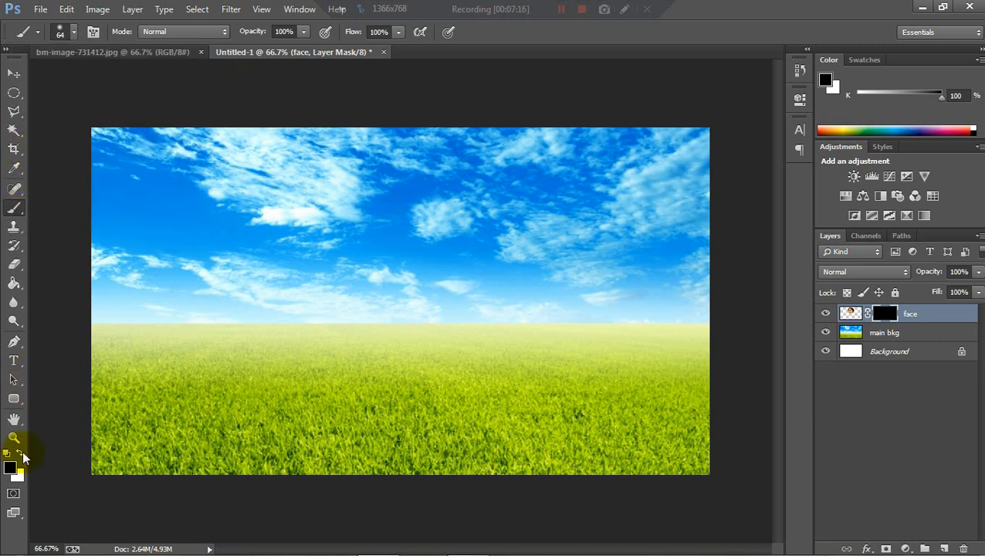
click(561, 9)
click(23, 455)
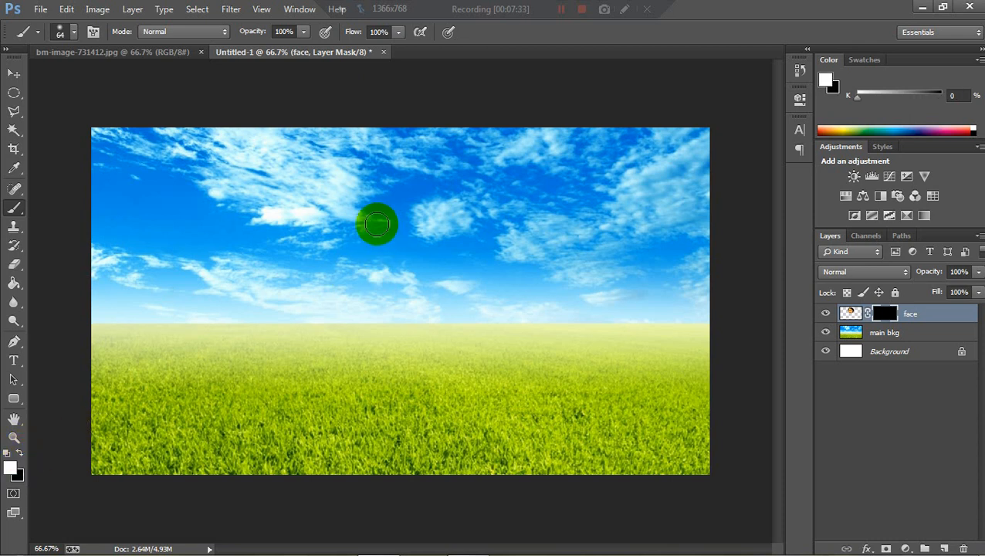
Try painting white on the face layer's mask with the brush at full opacity, and undo the strokes
mouse_move(399, 192)
mouse_down()
mouse_move(368, 195)
mouse_move(389, 180)
mouse_move(383, 172)
mouse_move(331, 204)
mouse_move(370, 187)
mouse_up()
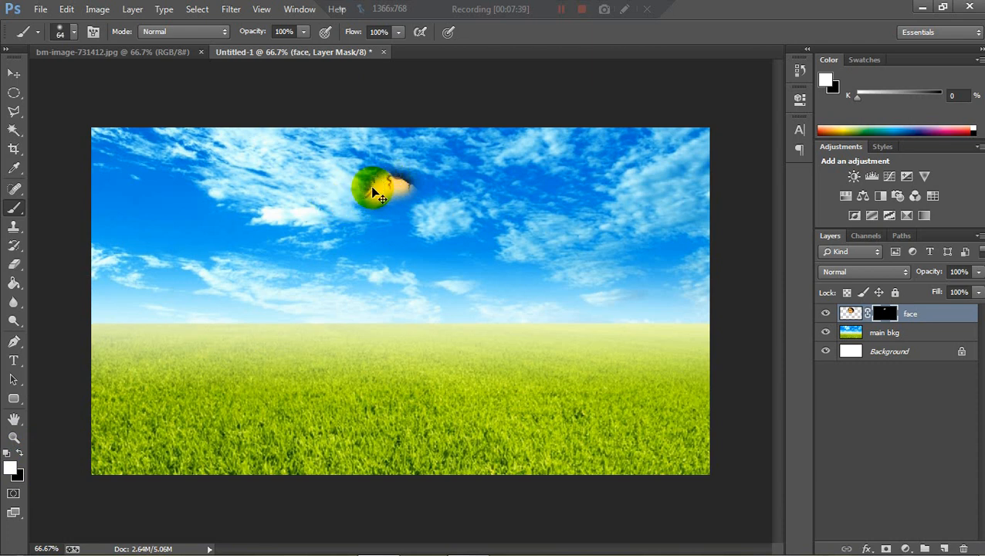
mouse_move(373, 188)
mouse_down()
mouse_move(374, 176)
mouse_move(396, 202)
mouse_up()
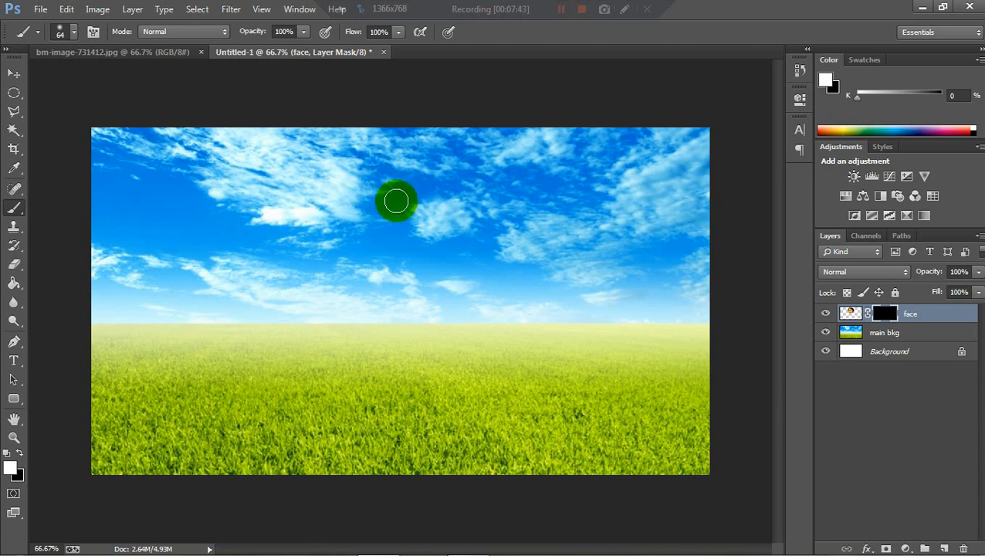
drag(396, 201, 354, 183)
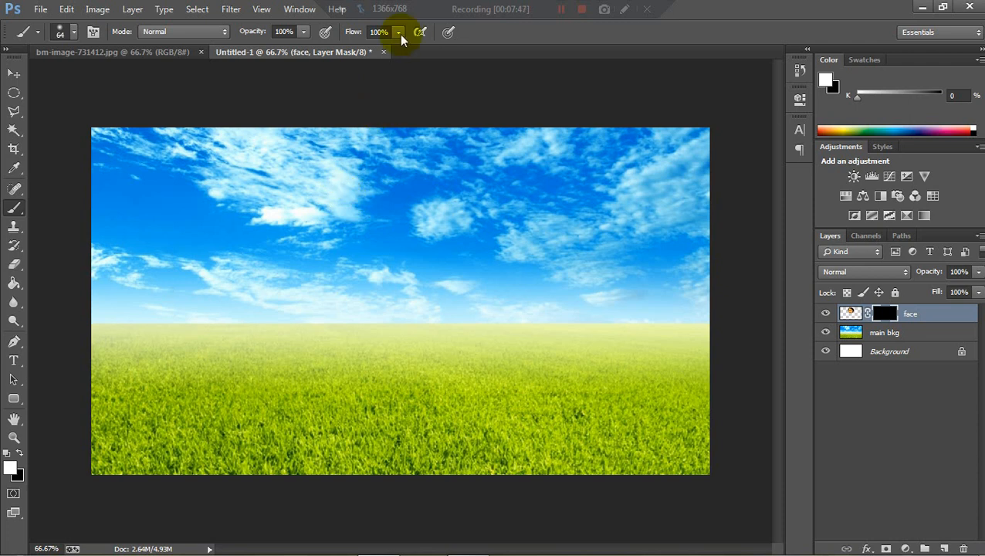
Lower the brush opacity to 44% and the flow to 63%
click(304, 34)
drag(301, 47, 281, 52)
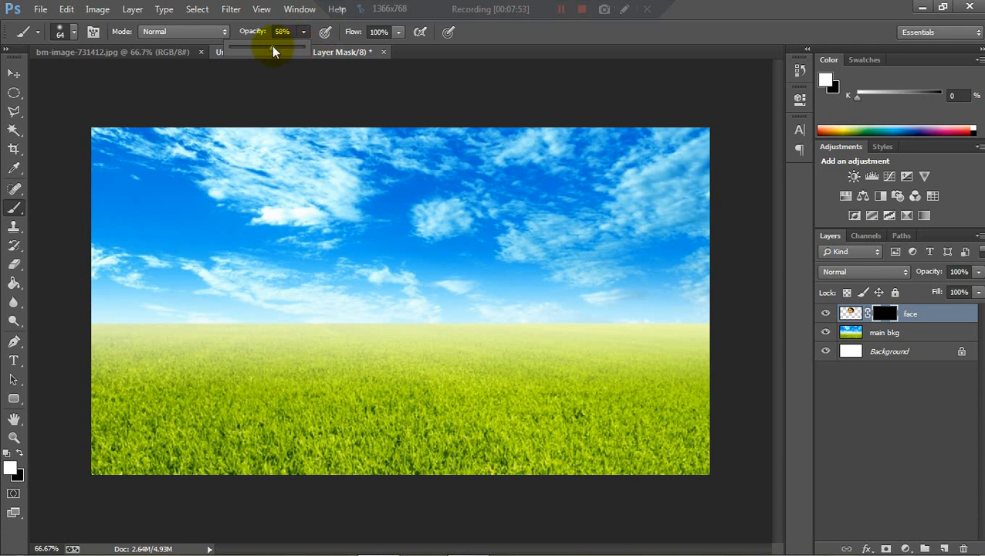
drag(263, 46, 262, 45)
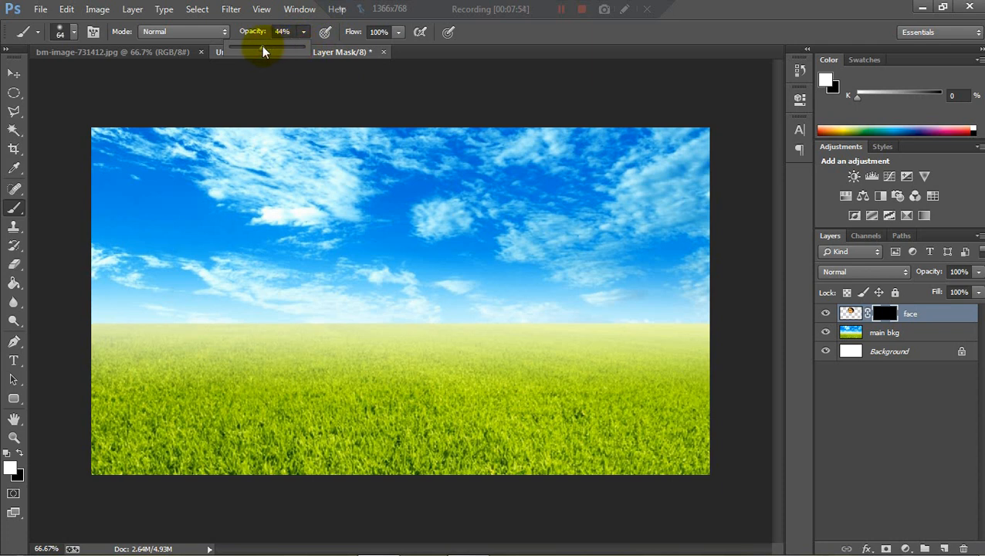
click(398, 33)
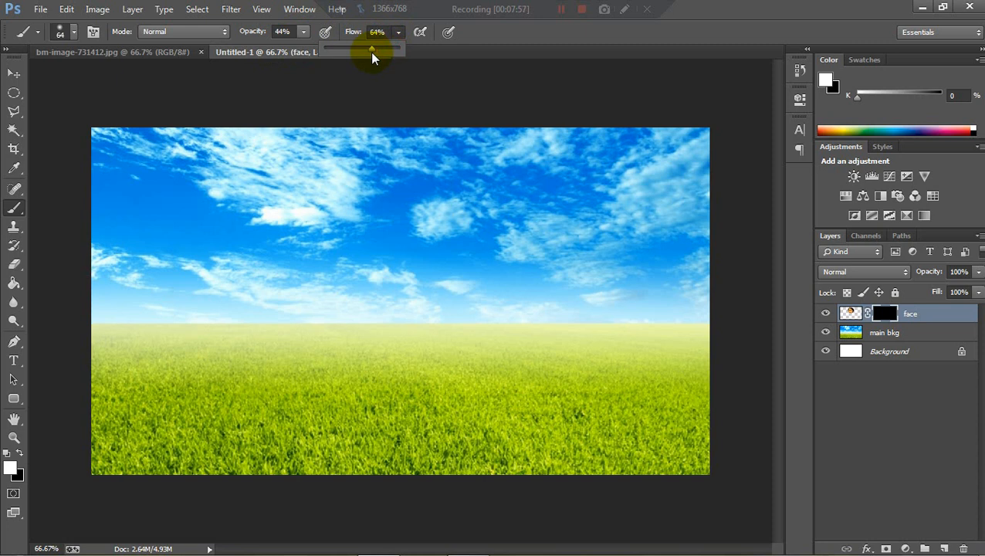
click(431, 146)
Reveal the goddess's face by painting white on the face layer's mask with a 100 px soft brush
click(368, 186)
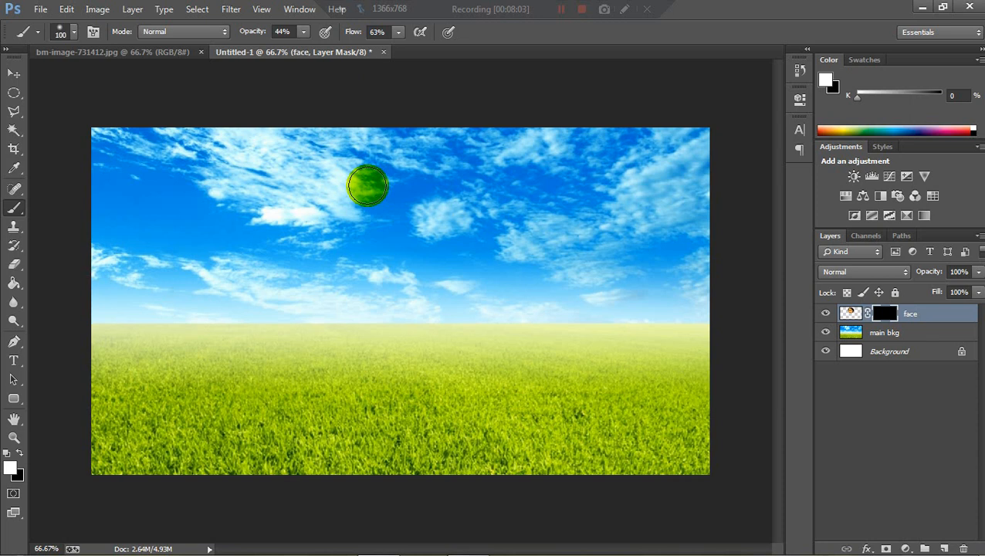
mouse_move(368, 186)
mouse_down()
mouse_move(372, 232)
mouse_move(382, 207)
mouse_move(368, 189)
mouse_move(381, 186)
mouse_move(353, 199)
mouse_move(351, 222)
mouse_move(346, 209)
mouse_move(370, 187)
mouse_move(338, 191)
mouse_move(329, 218)
mouse_move(400, 188)
mouse_move(397, 230)
mouse_move(354, 220)
mouse_move(349, 242)
mouse_move(363, 256)
mouse_move(391, 250)
mouse_move(431, 206)
mouse_move(435, 224)
mouse_move(430, 251)
mouse_move(391, 267)
mouse_move(346, 247)
mouse_move(339, 256)
mouse_move(366, 284)
mouse_move(416, 263)
mouse_move(441, 240)
mouse_move(438, 251)
mouse_move(421, 272)
mouse_move(393, 276)
mouse_move(361, 245)
mouse_move(345, 204)
mouse_move(334, 243)
mouse_move(344, 276)
mouse_move(382, 294)
mouse_move(428, 285)
mouse_move(440, 258)
mouse_move(426, 209)
mouse_move(378, 220)
mouse_move(391, 275)
mouse_move(415, 218)
mouse_move(364, 248)
mouse_move(378, 202)
mouse_move(369, 263)
mouse_move(390, 199)
mouse_move(417, 249)
mouse_move(411, 239)
mouse_move(410, 255)
mouse_move(433, 236)
mouse_move(408, 269)
mouse_move(421, 205)
mouse_move(383, 193)
mouse_move(348, 231)
mouse_move(350, 213)
mouse_move(373, 291)
mouse_move(427, 247)
mouse_move(365, 282)
mouse_move(378, 285)
mouse_move(361, 272)
mouse_move(429, 246)
mouse_move(390, 275)
mouse_move(359, 277)
mouse_move(340, 235)
mouse_move(370, 220)
mouse_move(382, 190)
mouse_move(413, 255)
mouse_move(409, 196)
mouse_move(425, 237)
mouse_move(419, 280)
mouse_move(355, 220)
mouse_move(343, 224)
mouse_move(390, 217)
mouse_move(369, 253)
mouse_move(341, 238)
mouse_move(380, 274)
mouse_move(376, 209)
mouse_move(359, 229)
mouse_up()
click(357, 183)
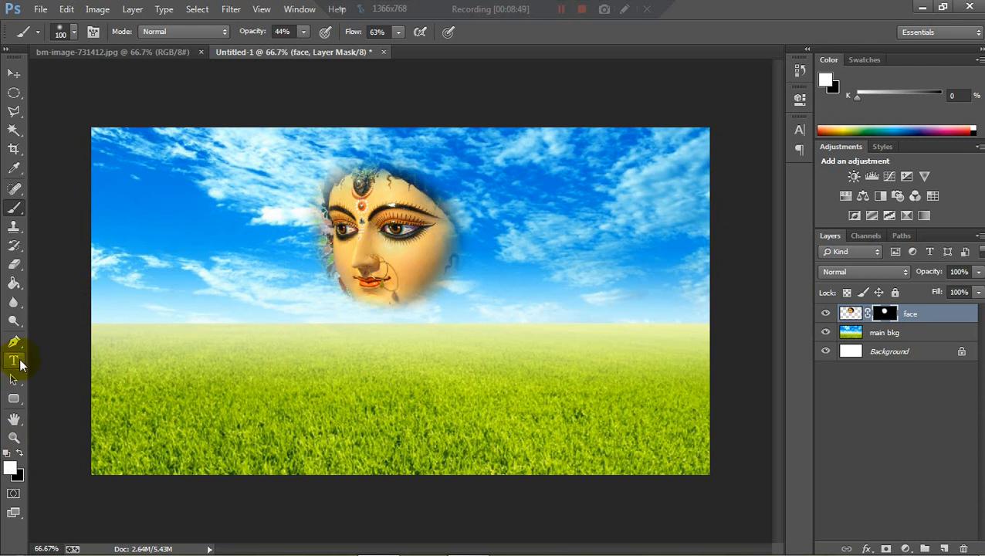
Hide the middle of the face by painting black on its mask, and restore it by painting white over the same area
click(21, 456)
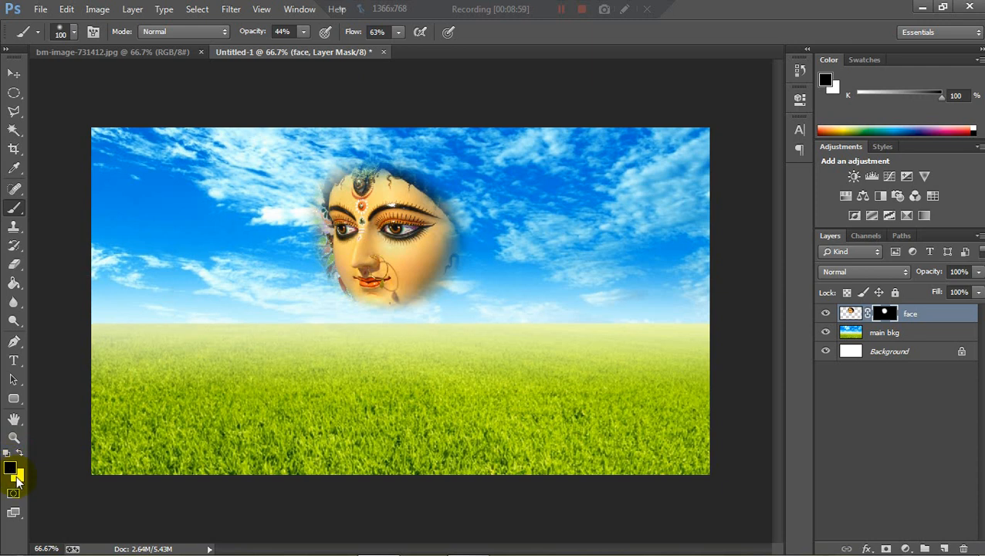
mouse_move(384, 228)
mouse_down()
mouse_move(363, 250)
mouse_move(397, 256)
mouse_move(396, 239)
mouse_move(359, 233)
mouse_move(368, 261)
mouse_move(388, 247)
mouse_move(364, 250)
mouse_move(390, 261)
mouse_move(380, 242)
mouse_move(370, 261)
mouse_move(391, 242)
mouse_move(427, 304)
mouse_move(421, 247)
mouse_move(379, 197)
mouse_move(377, 226)
mouse_move(356, 234)
mouse_move(399, 247)
mouse_move(386, 230)
mouse_move(373, 249)
mouse_move(402, 238)
mouse_move(391, 226)
mouse_move(371, 229)
mouse_move(368, 247)
mouse_move(393, 234)
mouse_move(378, 226)
mouse_move(383, 252)
mouse_move(388, 230)
mouse_move(368, 235)
mouse_move(388, 250)
mouse_move(366, 242)
mouse_move(384, 252)
mouse_move(377, 231)
mouse_move(390, 216)
mouse_move(374, 239)
mouse_move(388, 228)
mouse_move(362, 215)
mouse_move(388, 224)
mouse_move(368, 213)
mouse_move(359, 246)
mouse_move(354, 220)
mouse_move(359, 235)
mouse_move(378, 215)
mouse_move(410, 247)
mouse_move(366, 255)
mouse_move(389, 236)
mouse_move(381, 218)
mouse_move(360, 217)
mouse_move(354, 251)
mouse_move(379, 257)
mouse_up()
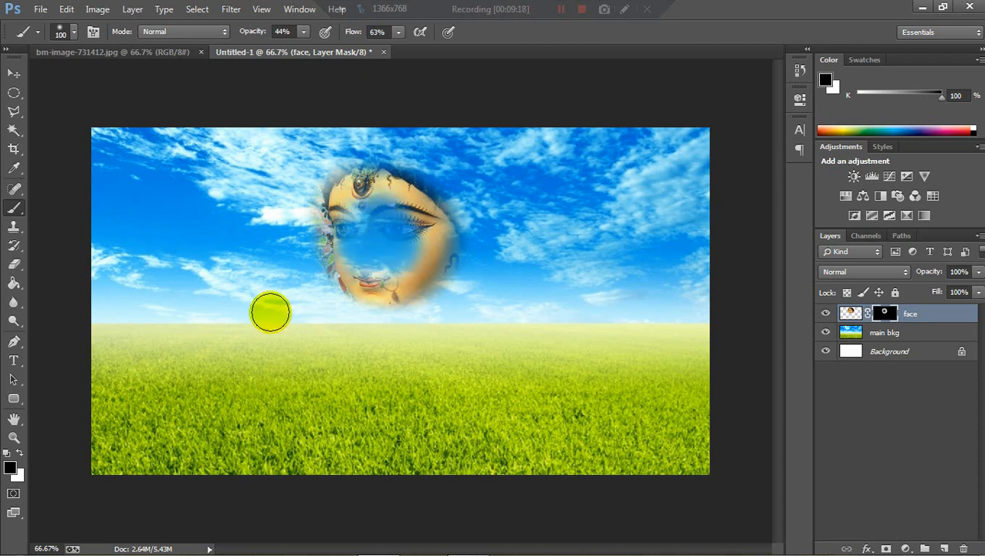
click(23, 456)
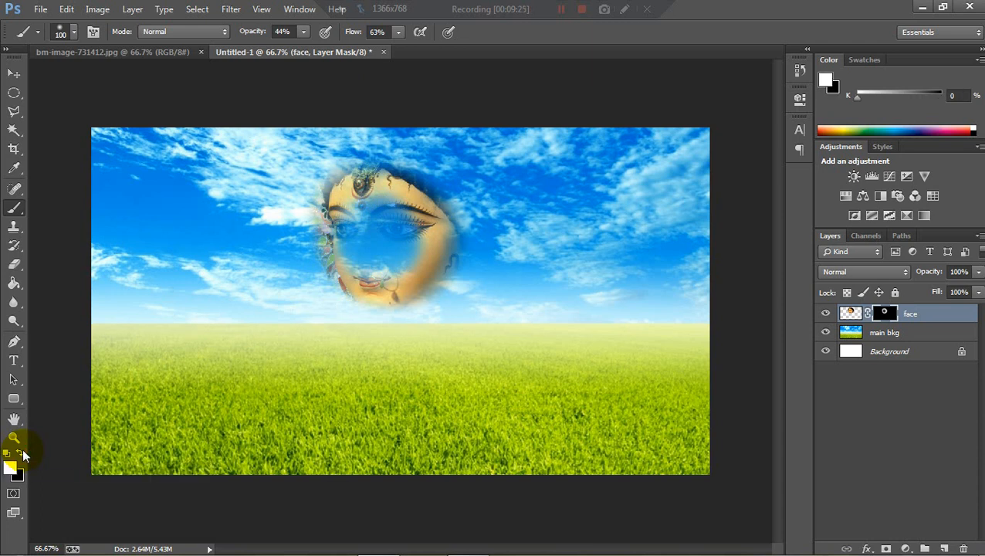
mouse_move(412, 287)
mouse_down()
mouse_move(387, 238)
mouse_move(380, 257)
mouse_move(398, 234)
mouse_move(390, 278)
mouse_move(398, 225)
mouse_move(384, 258)
mouse_move(403, 244)
mouse_move(359, 235)
mouse_move(407, 229)
mouse_move(381, 246)
mouse_move(359, 234)
mouse_move(396, 247)
mouse_move(387, 268)
mouse_move(383, 241)
mouse_move(398, 263)
mouse_move(387, 207)
mouse_move(374, 227)
mouse_move(333, 201)
mouse_move(364, 240)
mouse_move(360, 225)
mouse_move(394, 225)
mouse_move(390, 248)
mouse_move(408, 248)
mouse_move(384, 263)
mouse_move(404, 254)
mouse_move(391, 217)
mouse_move(380, 237)
mouse_move(360, 230)
mouse_move(362, 240)
mouse_move(357, 230)
mouse_move(362, 251)
mouse_move(392, 246)
mouse_move(392, 256)
mouse_move(409, 245)
mouse_move(381, 272)
mouse_move(410, 240)
mouse_move(386, 262)
mouse_move(402, 253)
mouse_move(377, 247)
mouse_move(369, 227)
mouse_move(366, 294)
mouse_move(403, 294)
mouse_move(359, 288)
mouse_move(371, 306)
mouse_move(354, 289)
mouse_move(371, 299)
mouse_move(377, 236)
mouse_up()
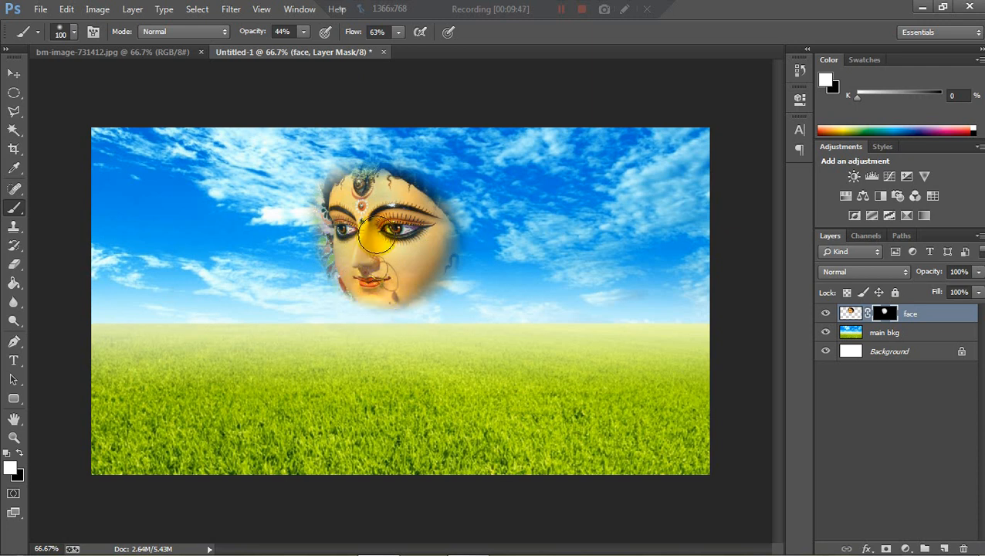